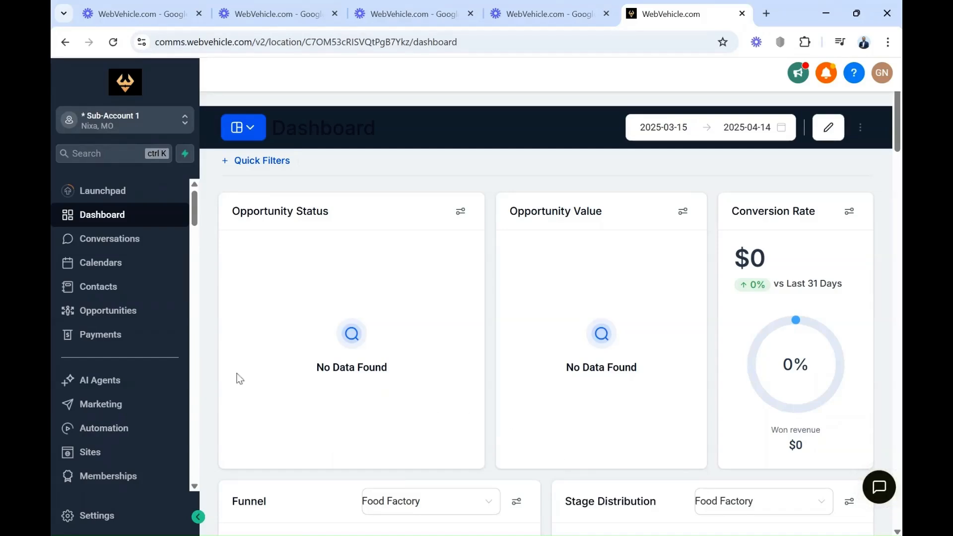
# - Open the custom fields page in the sub-account's settings
pyautogui.click(92, 517)
pyautogui.scroll(-3, 90, 334)
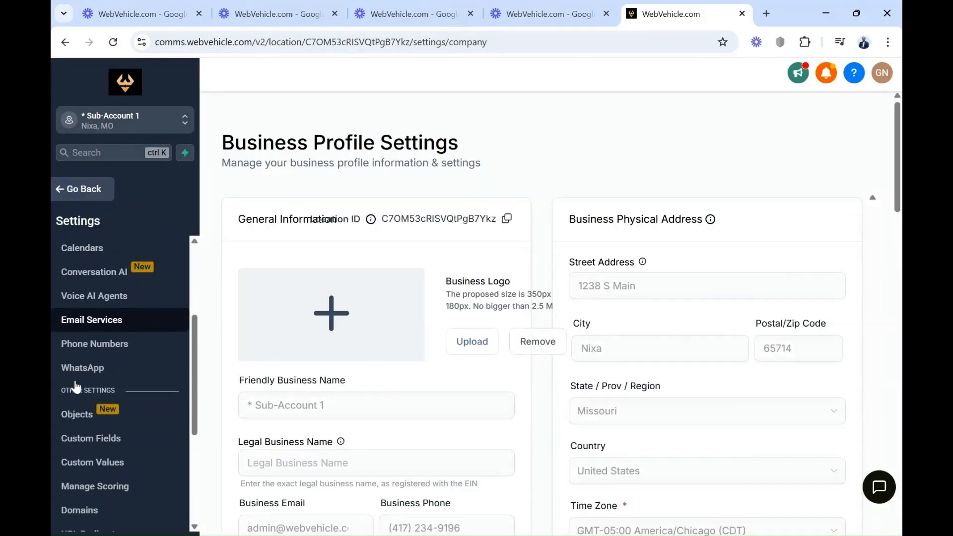
pyautogui.click(91, 439)
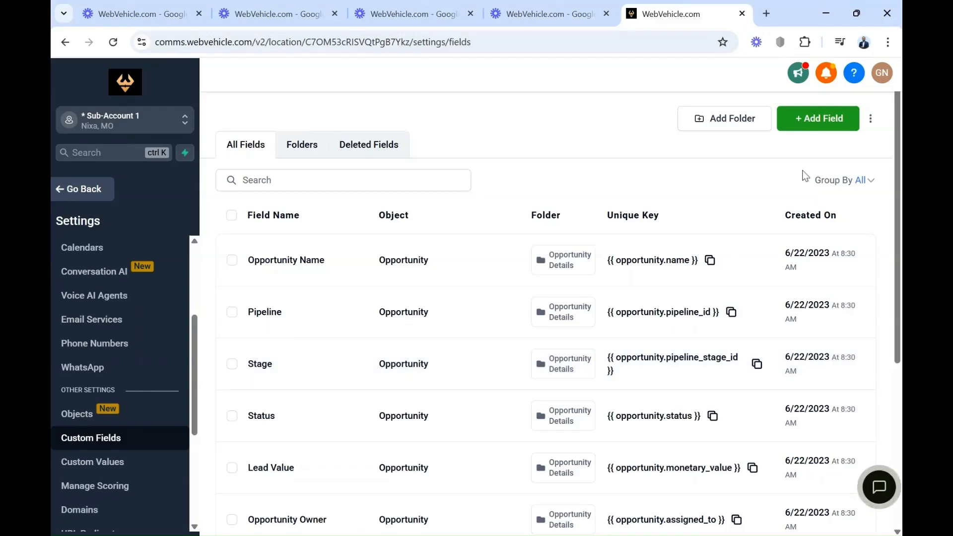
# - Create a single-line custom field named "lead created time stamp" for the Contact object in the Contact group
pyautogui.click(819, 119)
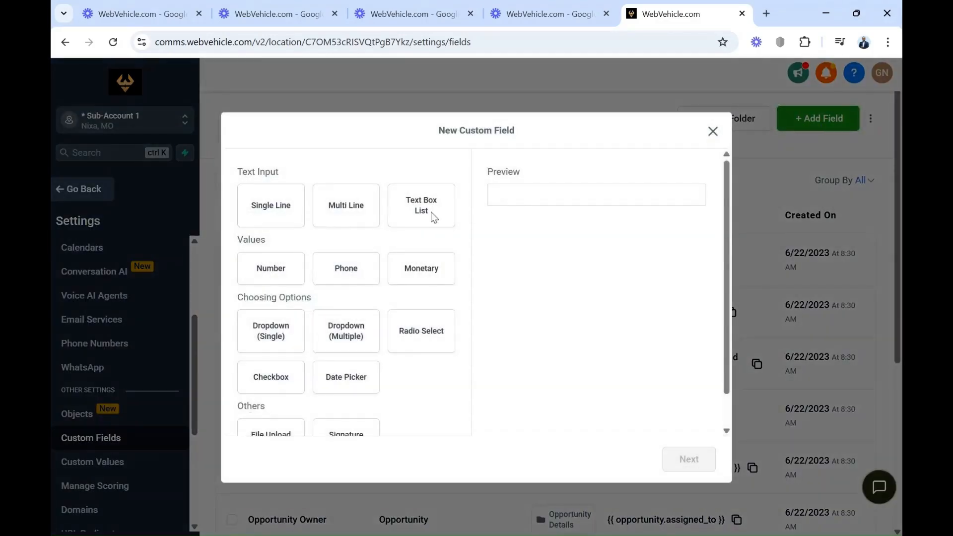
pyautogui.click(275, 213)
pyautogui.click(671, 461)
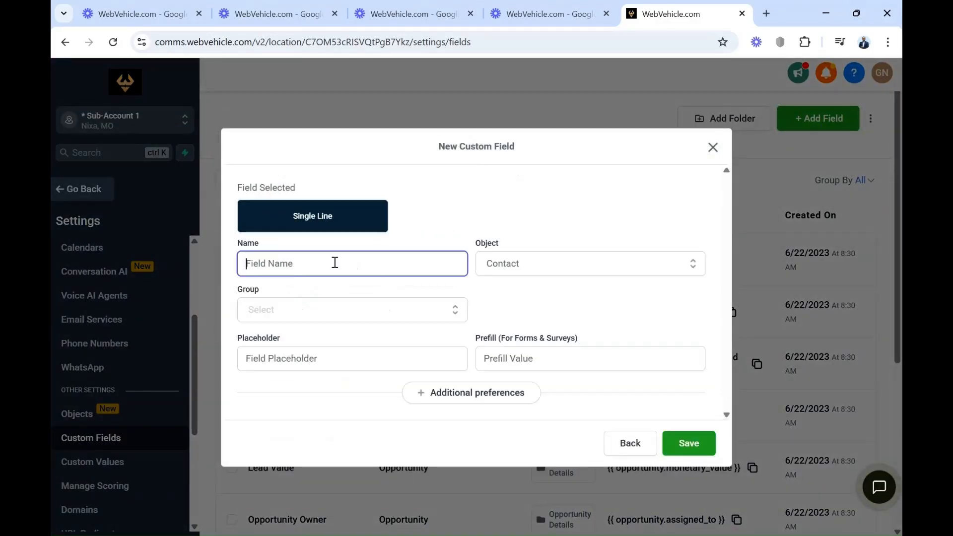
pyautogui.write('Lead created')
pyautogui.click(343, 293)
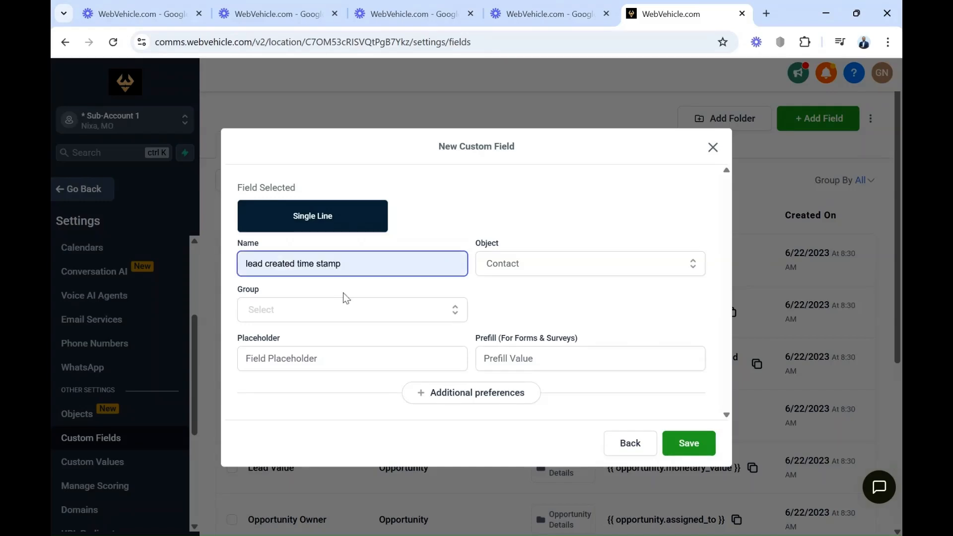
pyautogui.click(454, 311)
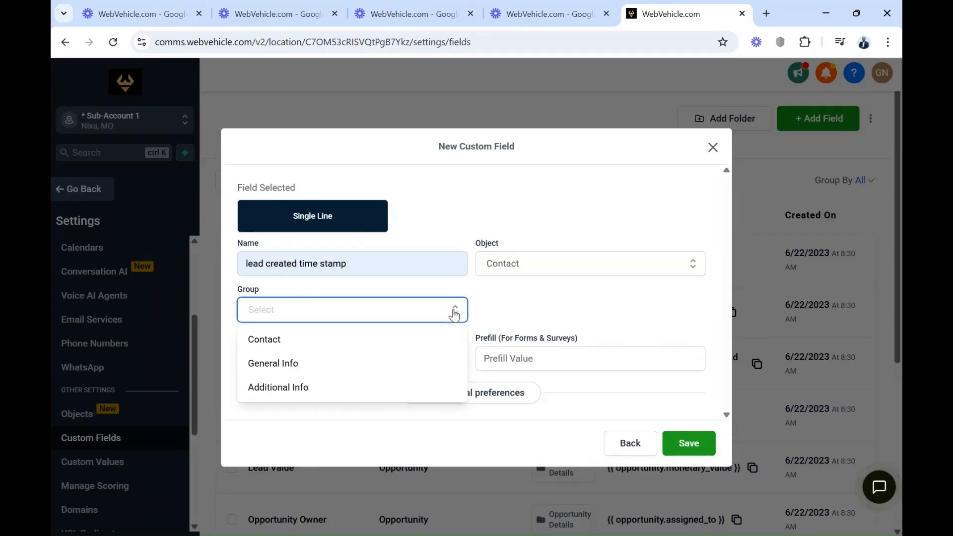
pyautogui.click(276, 339)
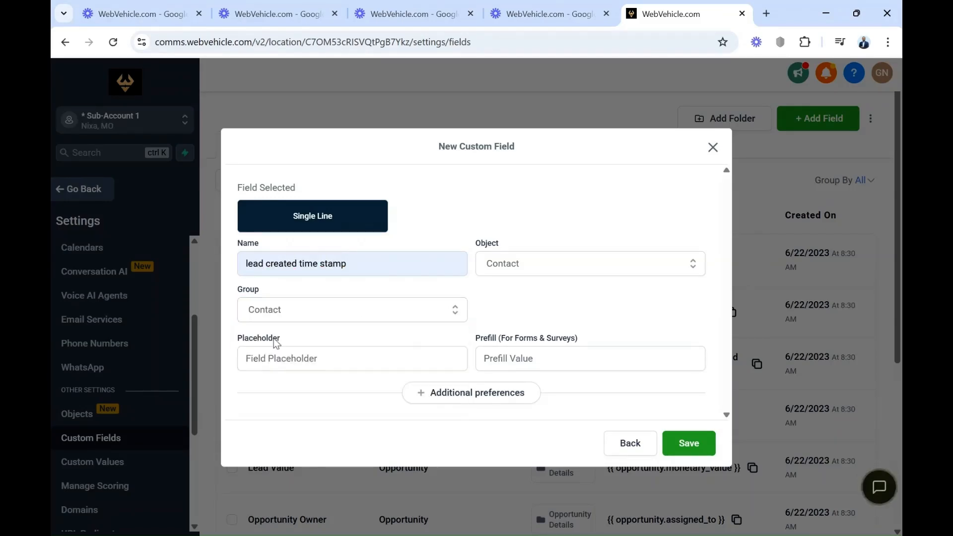
pyautogui.click(689, 443)
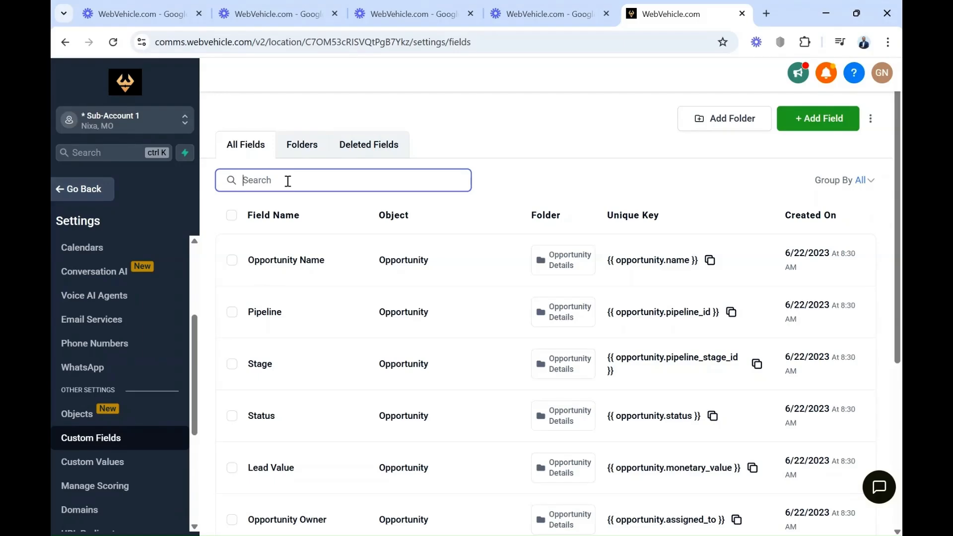
# - Look up the "Time to lead" field and create a single-line Contact field named "1st replied to time stamp" in the Contact group
pyautogui.write('Time to lead')
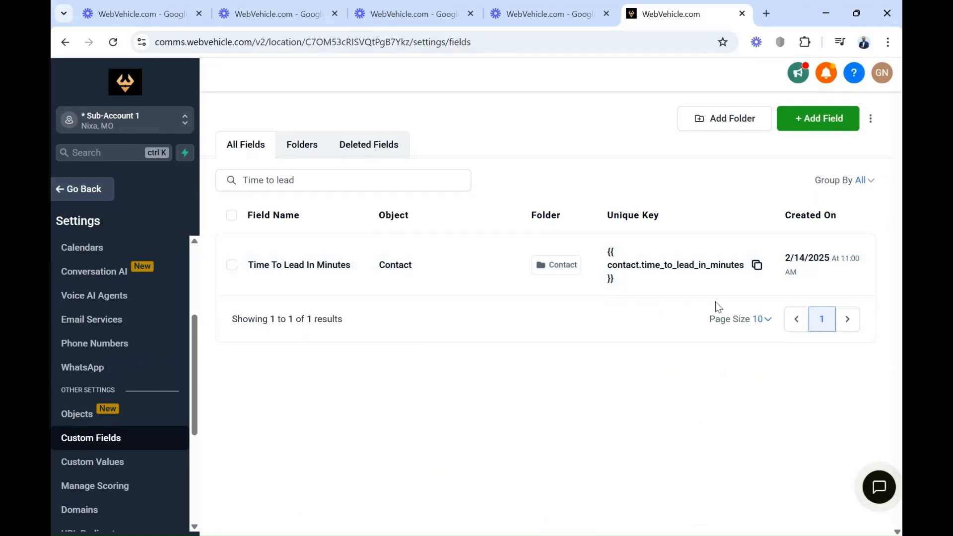
pyautogui.click(818, 118)
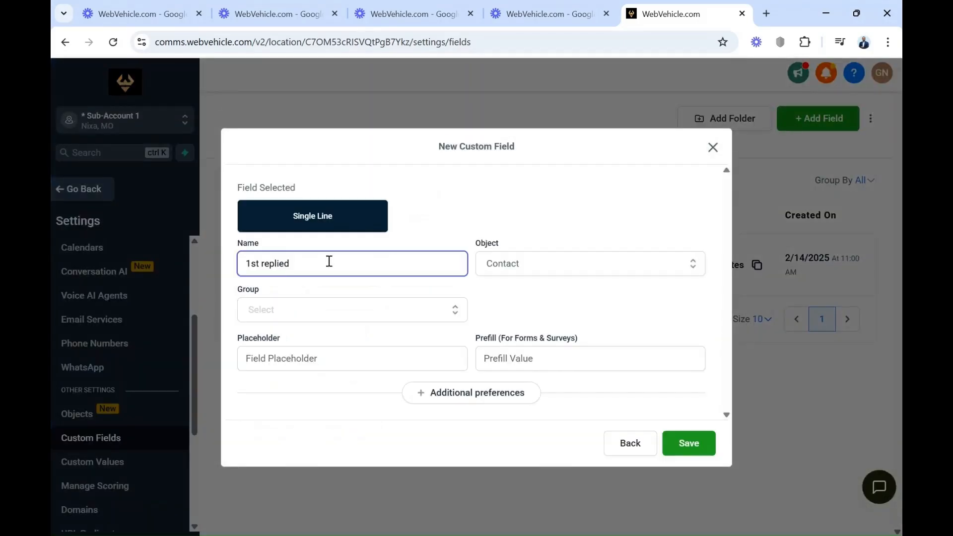
pyautogui.write('to time stamp')
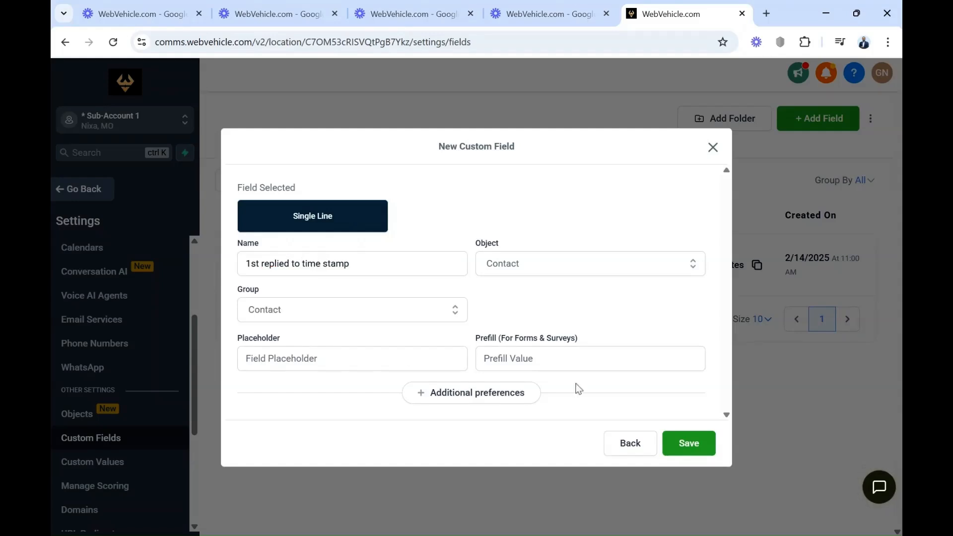
pyautogui.click(689, 443)
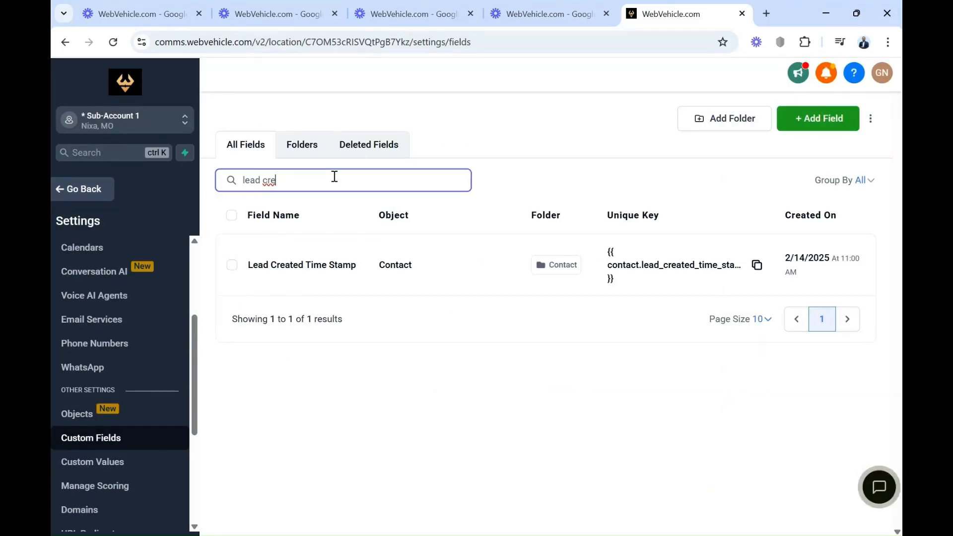
# - Search the custom fields list for the "time to le" and "1st replied" fields
pyautogui.press('BackSpace')
pyautogui.press('BackSpace')
pyautogui.press('BackSpace')
pyautogui.press('BackSpace')
pyautogui.press('BackSpace')
pyautogui.press('BackSpace')
pyautogui.press('BackSpace')
pyautogui.press('BackSpace')
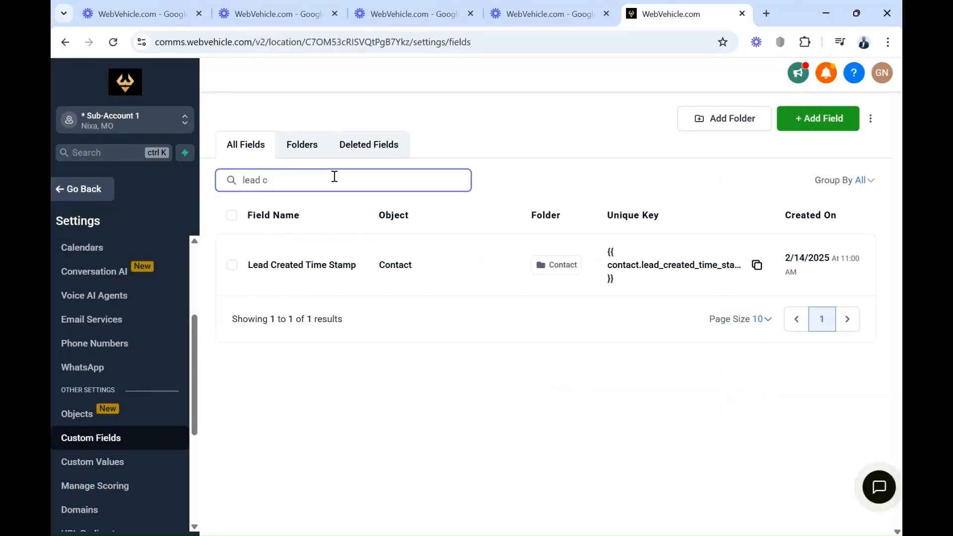
pyautogui.write('time to le')
pyautogui.press('BackSpace')
pyautogui.press('BackSpace')
pyautogui.press('BackSpace')
pyautogui.press('BackSpace')
pyautogui.press('BackSpace')
pyautogui.press('BackSpace')
pyautogui.press('BackSpace')
pyautogui.press('BackSpace')
pyautogui.press('BackSpace')
pyautogui.press('BackSpace')
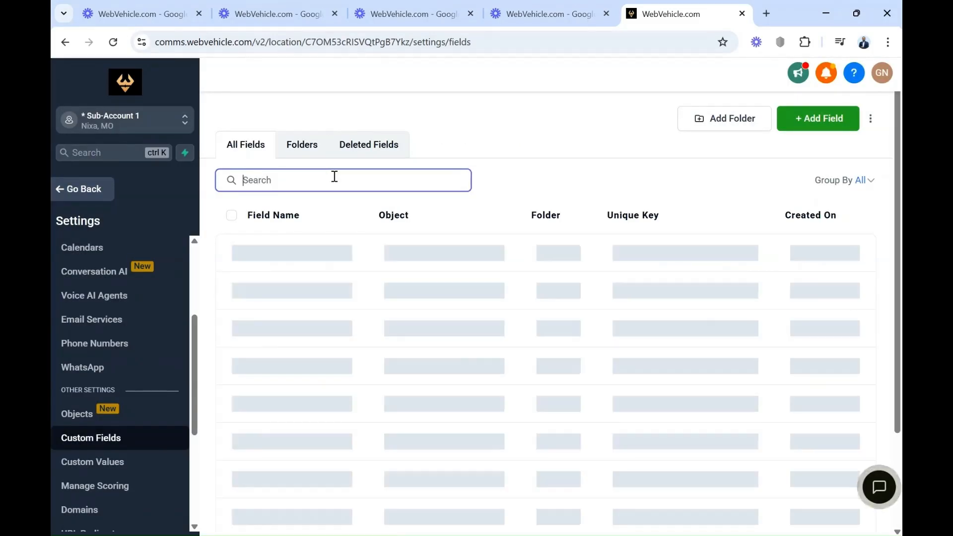
pyautogui.write('1st replied')
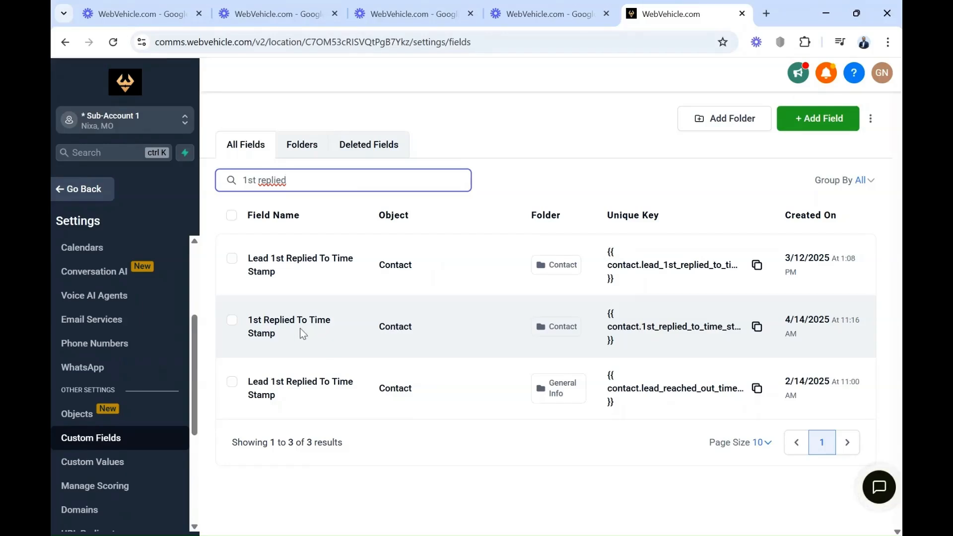
pyautogui.click(457, 108)
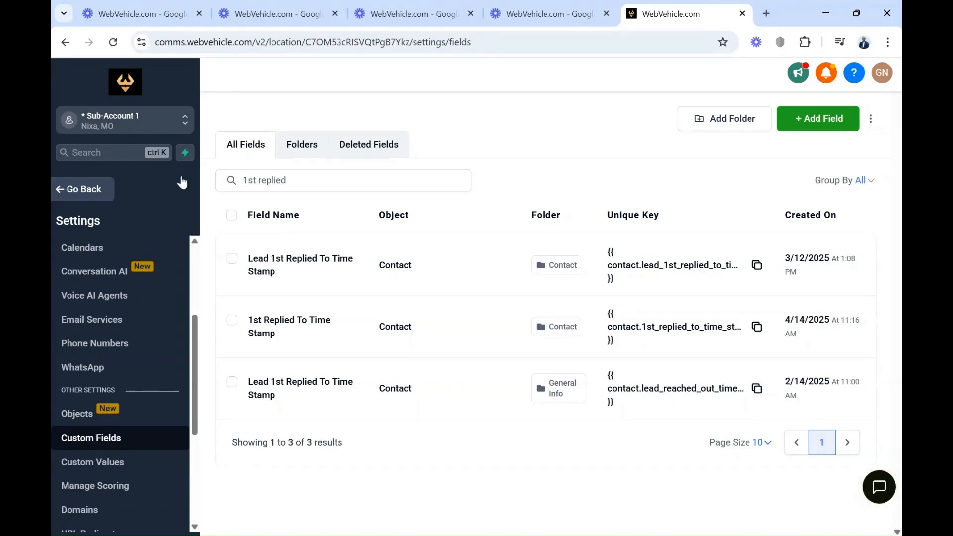
# - Leave the settings and create a new blank workflow in Automation
pyautogui.scroll(5, 197, 354)
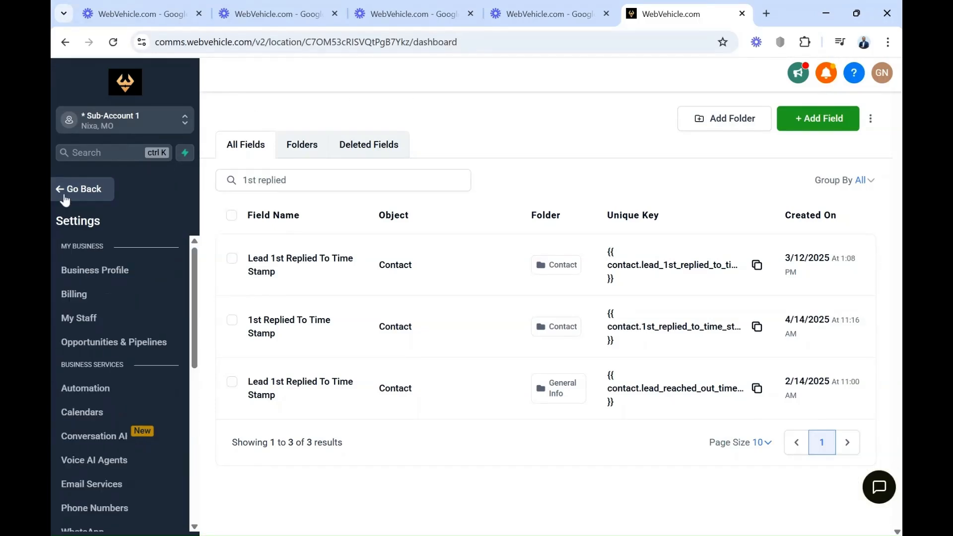
pyautogui.click(67, 196)
pyautogui.click(105, 429)
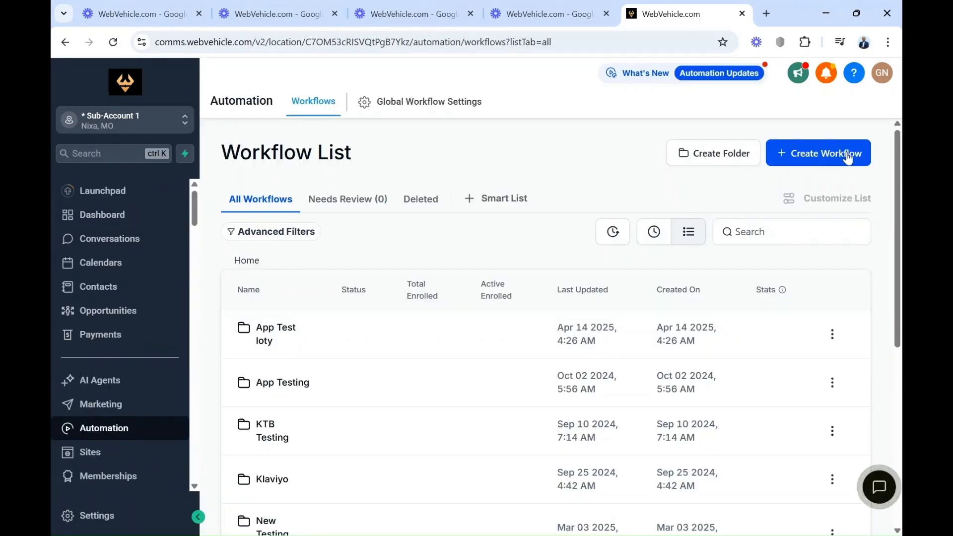
pyautogui.click(848, 156)
pyautogui.click(822, 188)
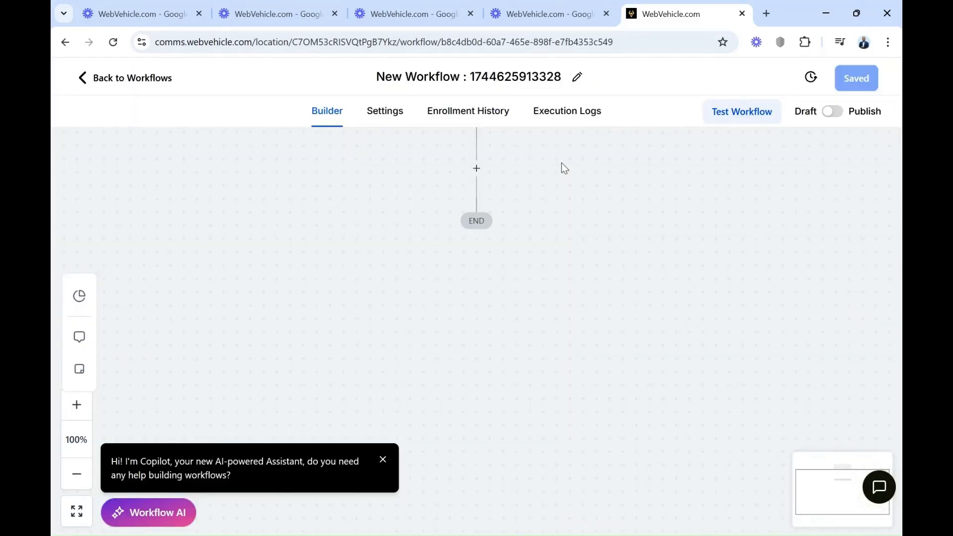
# - Rename the new workflow as "Lead entered"
pyautogui.click(451, 77)
pyautogui.write('Lead entered')
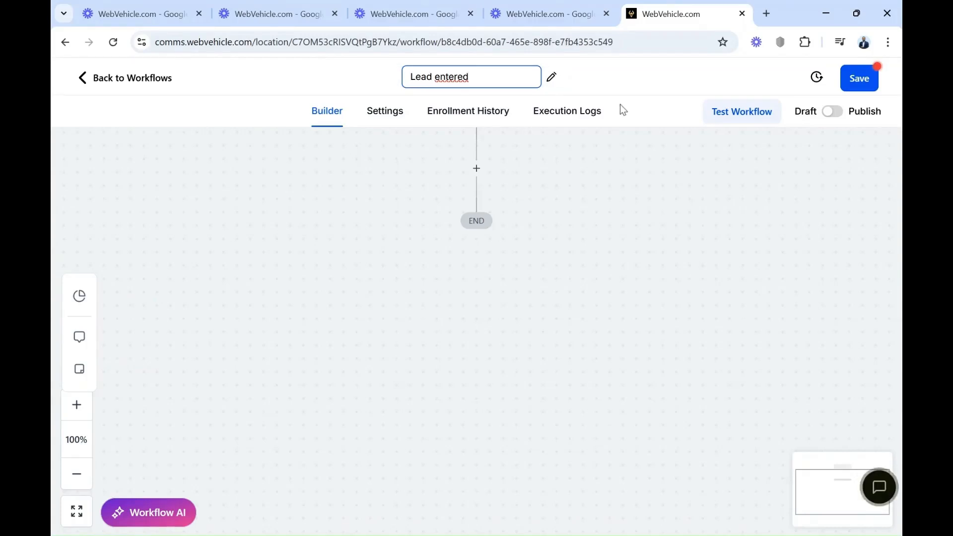
pyautogui.click(595, 218)
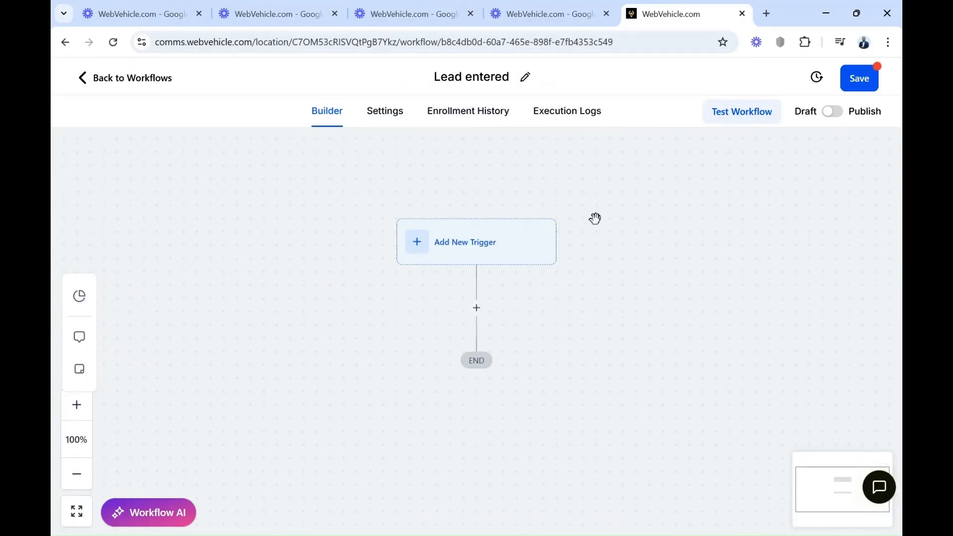
# - Add a Contact Created trigger to the workflow and save it
pyautogui.scroll(-1, 616, 246)
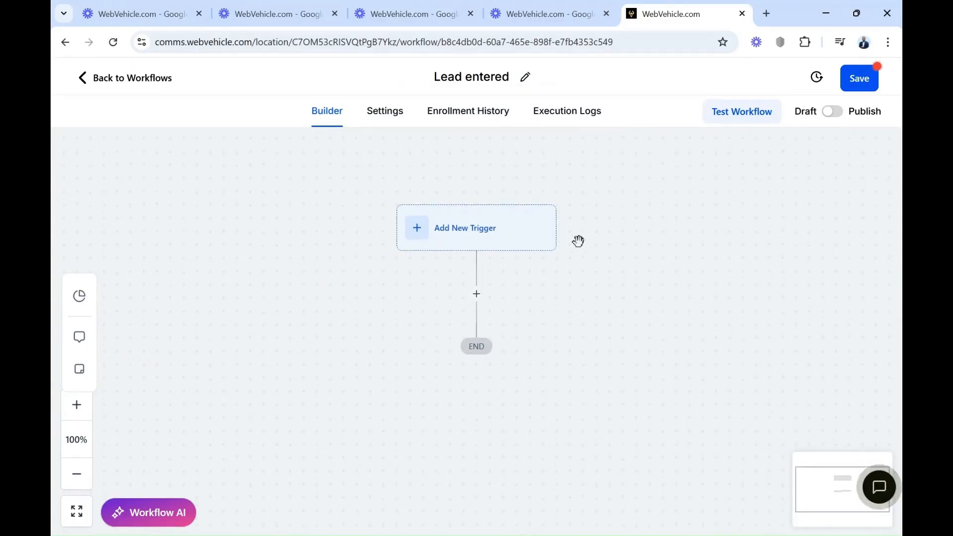
pyautogui.click(457, 236)
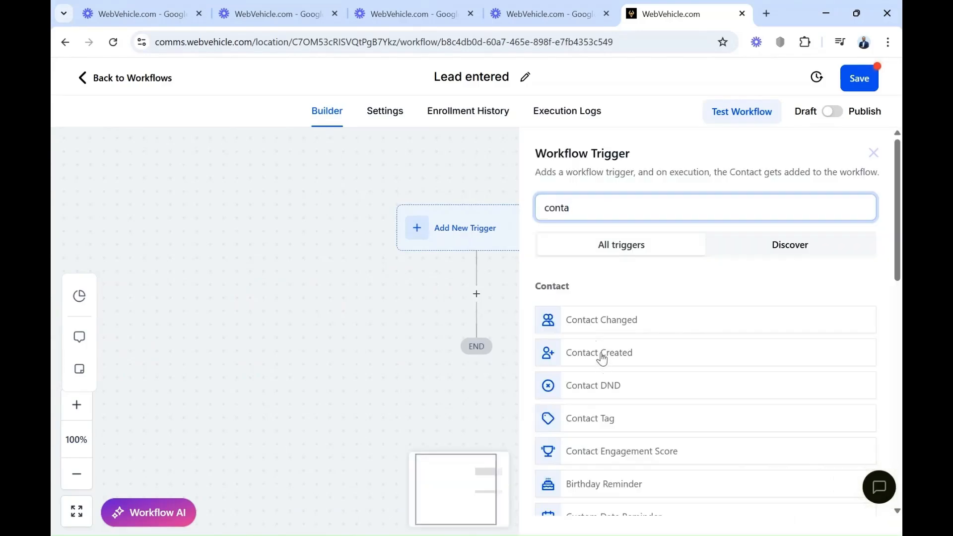
pyautogui.click(603, 353)
pyautogui.click(847, 523)
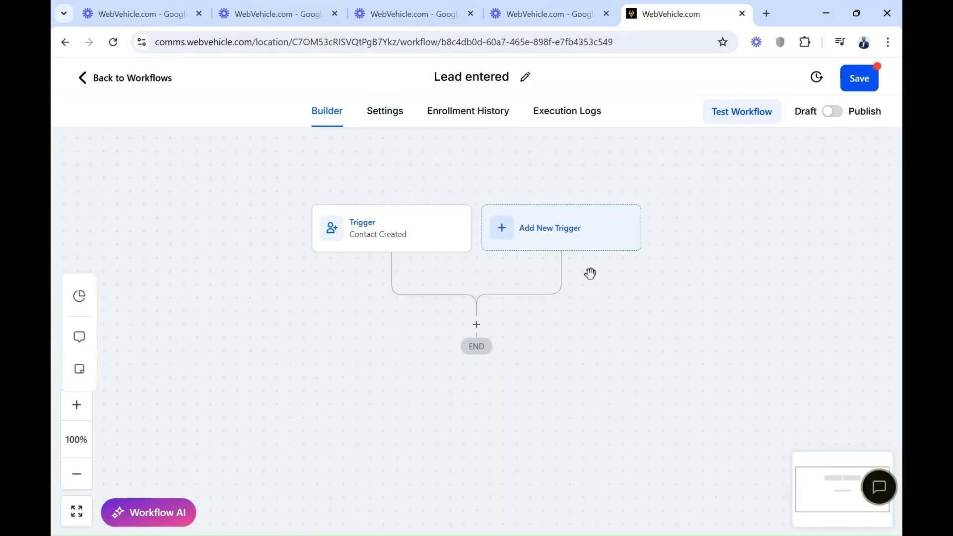
# - Add a second trigger of type Contact Tag, filtered to Tag Added with the "new lead" tag, and save it
pyautogui.click(503, 234)
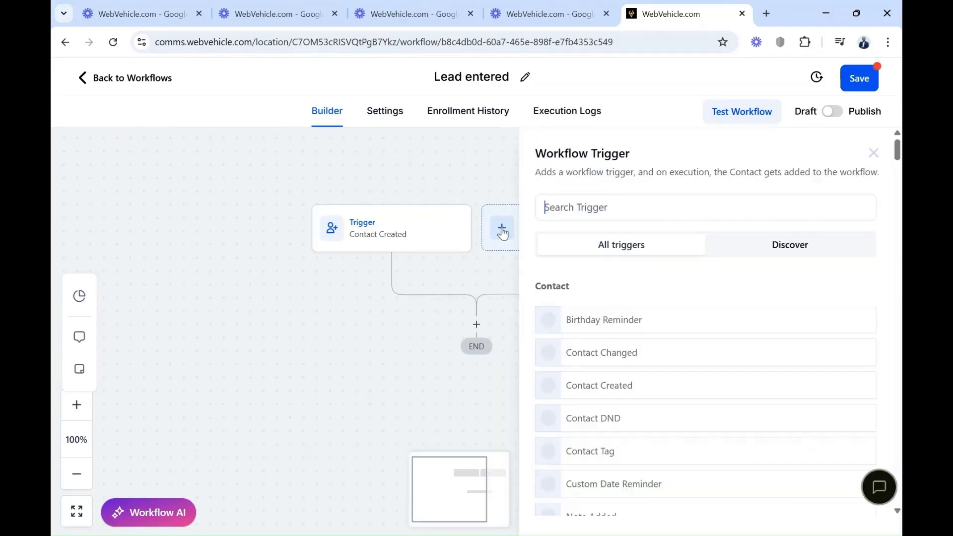
pyautogui.click(576, 452)
pyautogui.click(353, 347)
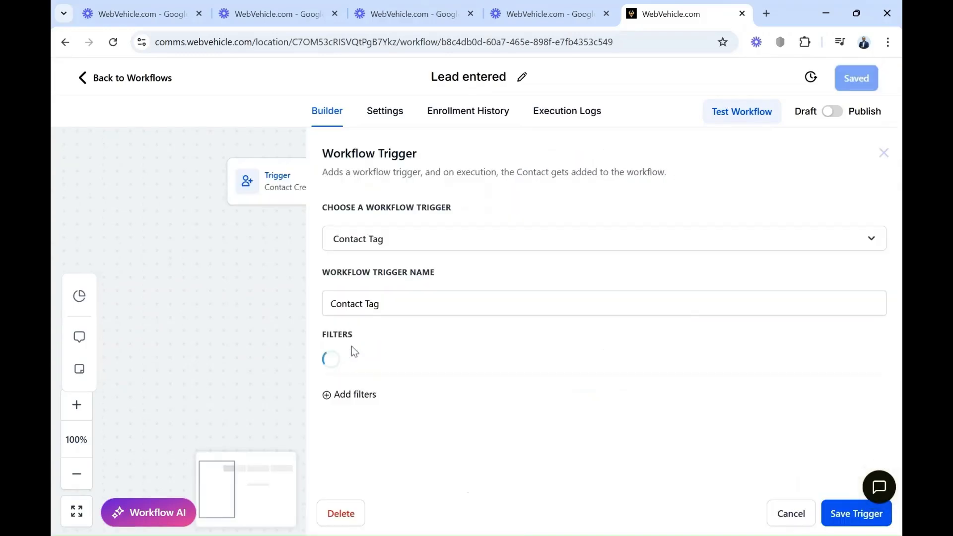
pyautogui.click(362, 454)
pyautogui.click(786, 366)
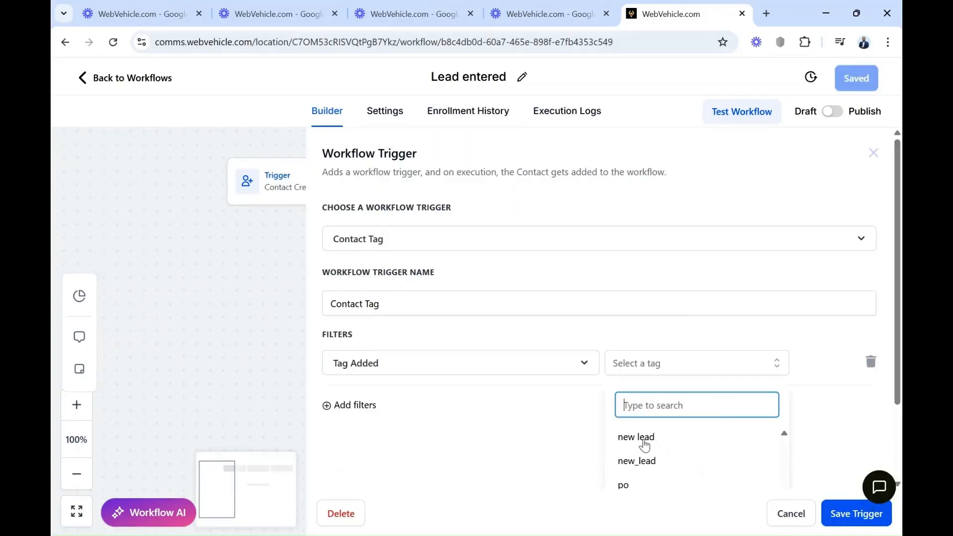
pyautogui.click(641, 440)
pyautogui.click(841, 517)
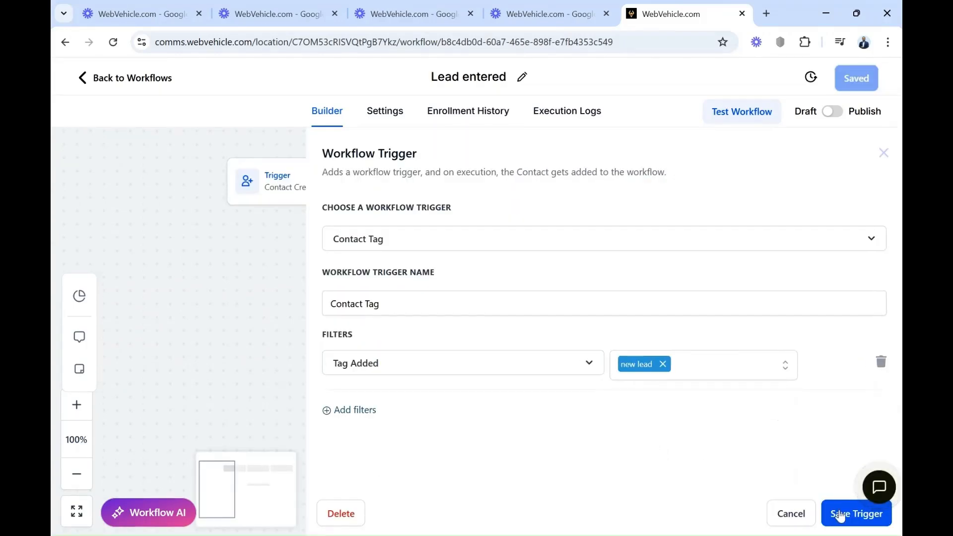
# - Add an Update Contact Field action after the triggers and choose "Lead created time stamp" as the field to update
pyautogui.click(477, 310)
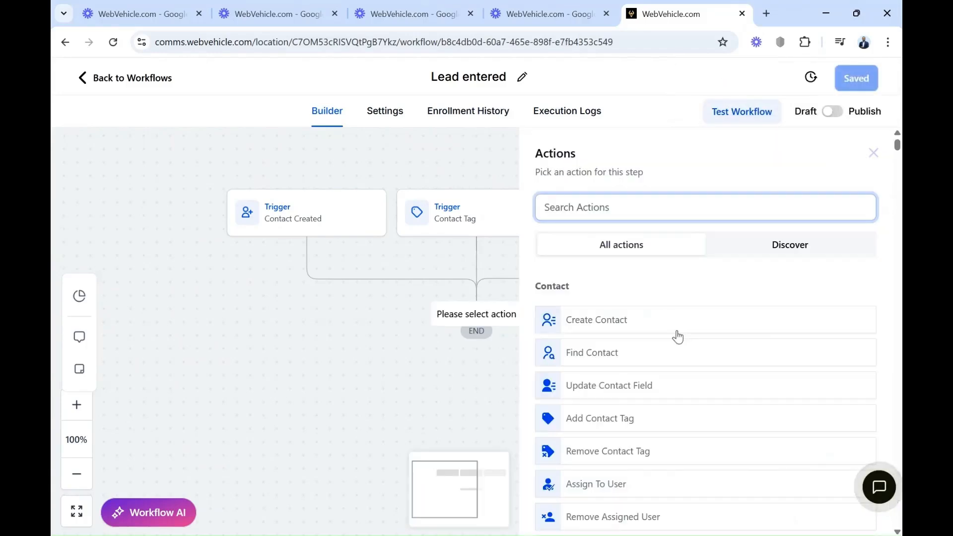
pyautogui.click(600, 391)
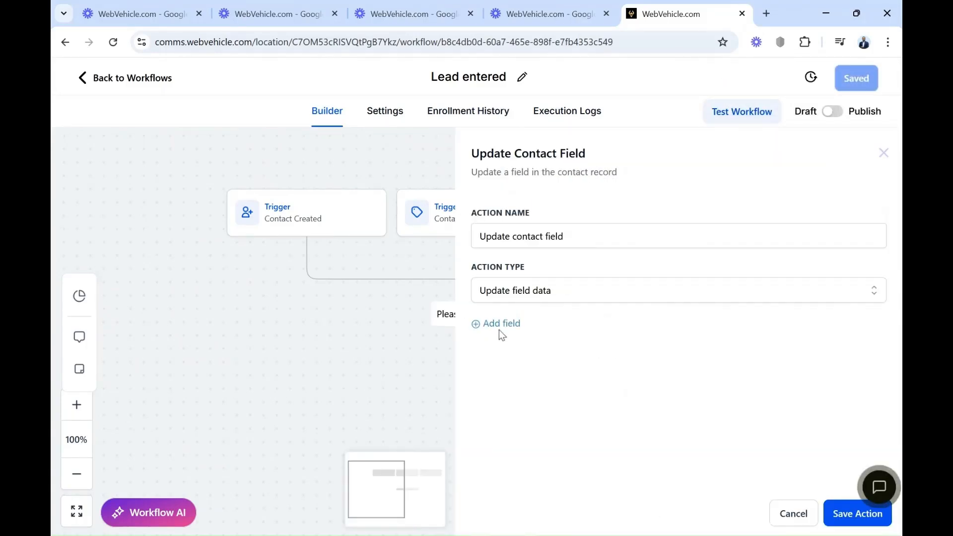
pyautogui.click(484, 324)
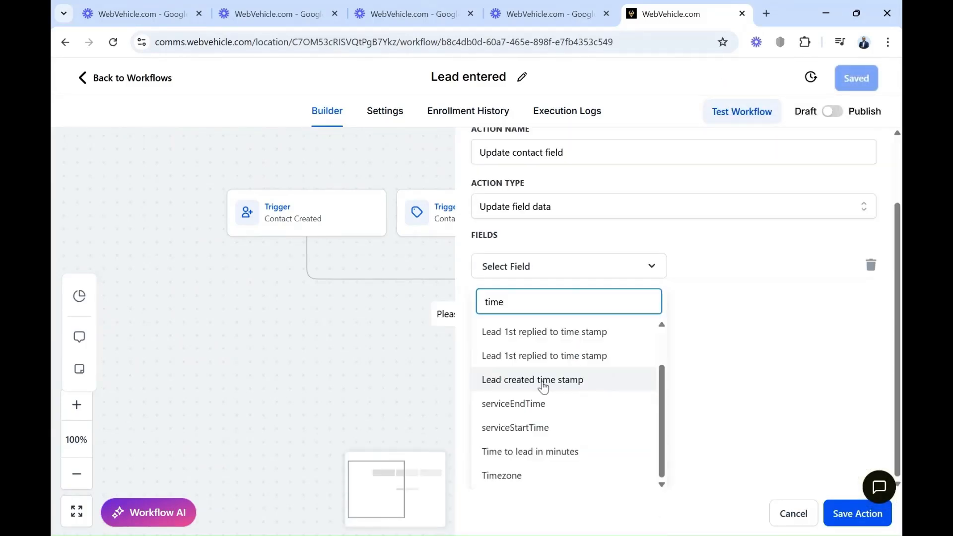
pyautogui.click(543, 387)
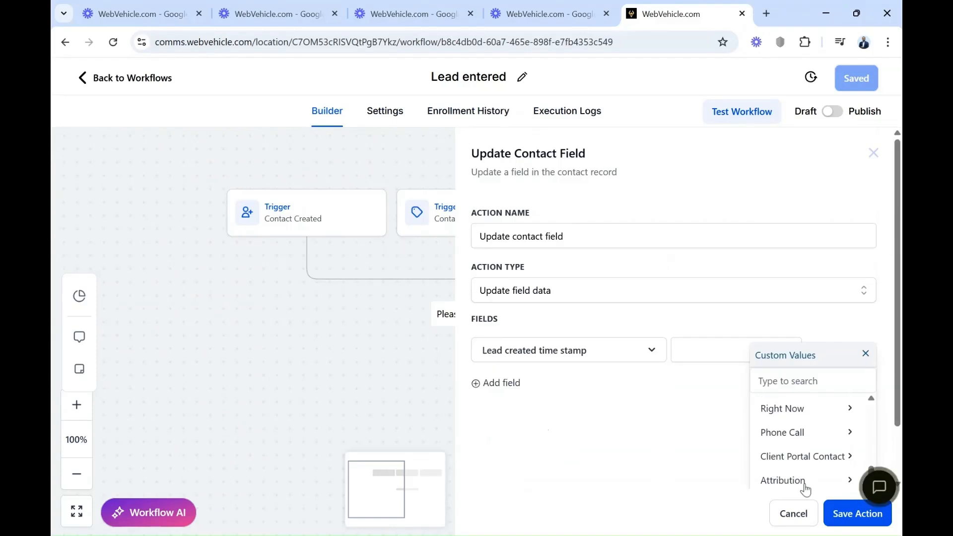
# - Set the field's value to the Right Now date and time custom values, {{right_now.date}} {{right_now.time}}, separated by a space
pyautogui.click(815, 389)
pyautogui.scroll(-5, 784, 432)
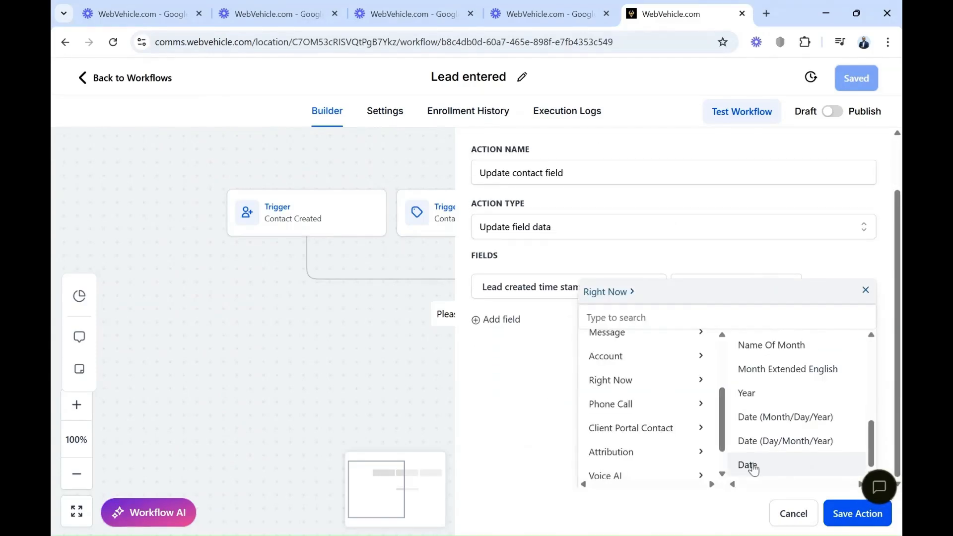
pyautogui.click(751, 470)
pyautogui.click(829, 350)
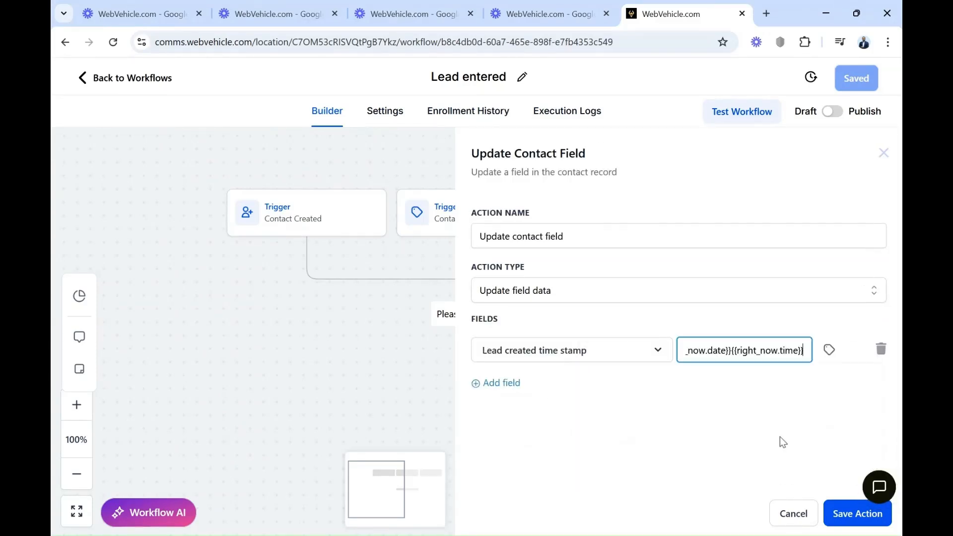
pyautogui.click(760, 356)
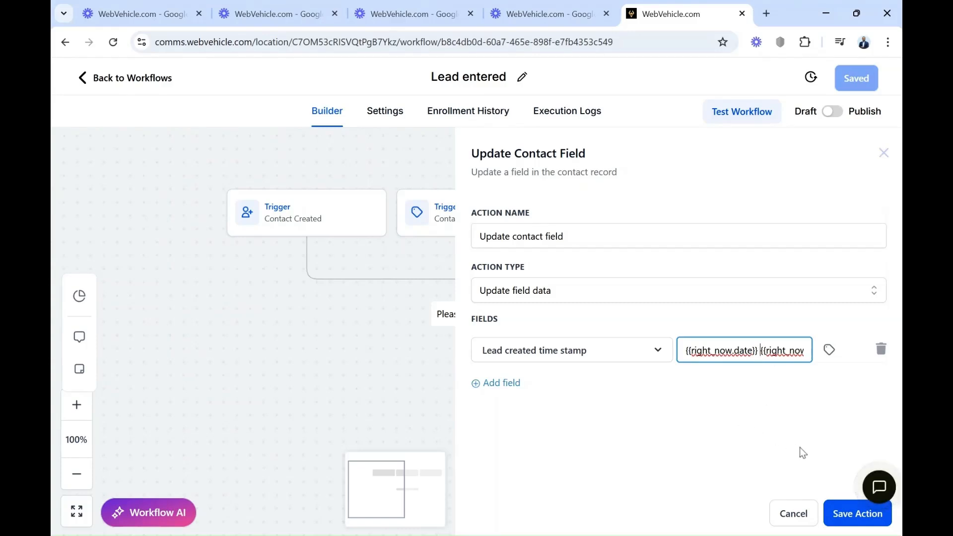
# - Save the Update Contact Field action, return to the workflow list, and create a new workflow from scratch
pyautogui.click(847, 512)
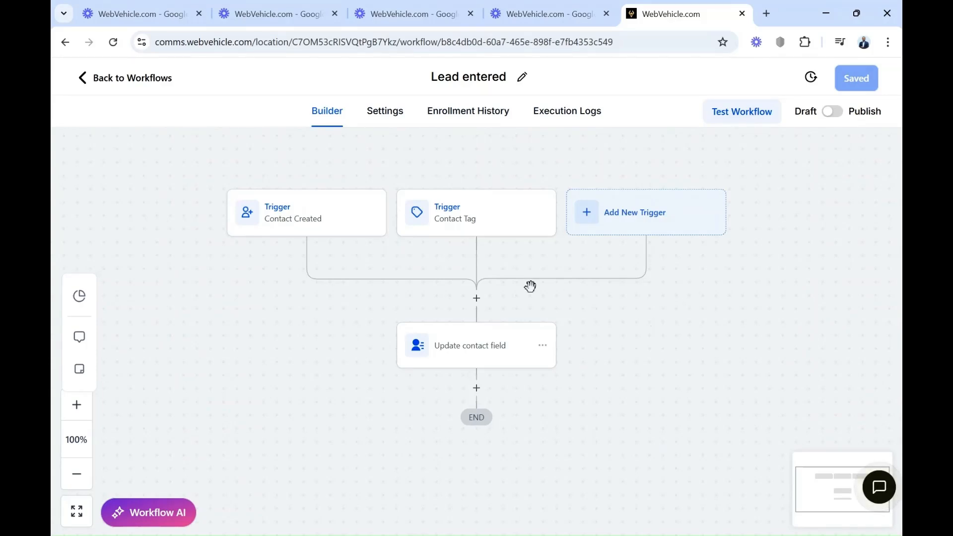
pyautogui.click(85, 77)
pyautogui.click(829, 160)
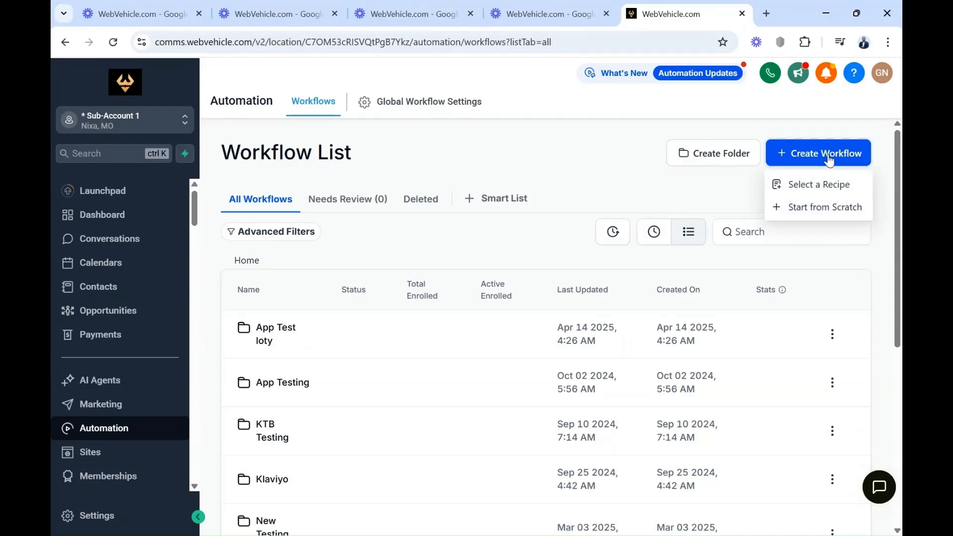
pyautogui.click(813, 206)
# - Name the new workflow "Time To lead Outbound" and save it
pyautogui.hotkey('ctrl', 'a')
pyautogui.write('Time To lead Outbound')
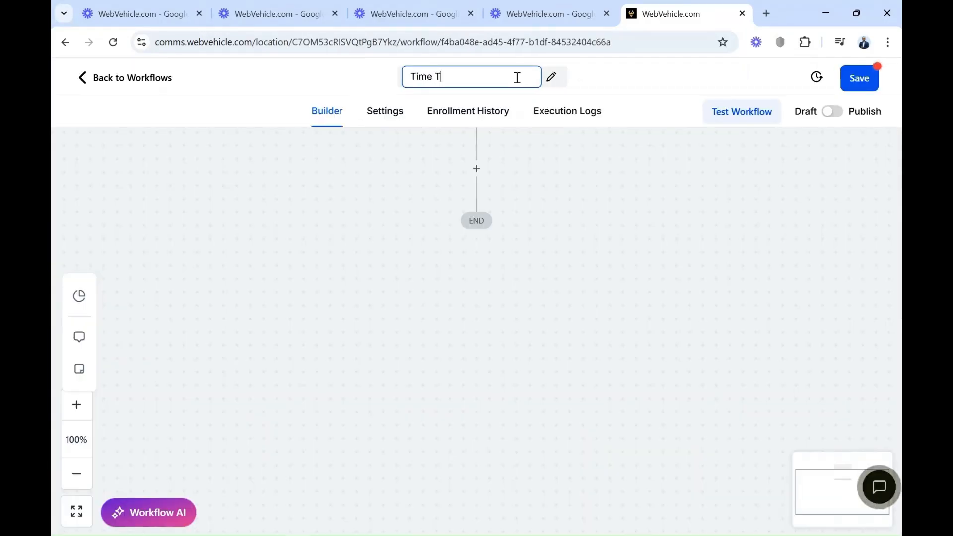
pyautogui.click(857, 78)
pyautogui.click(879, 82)
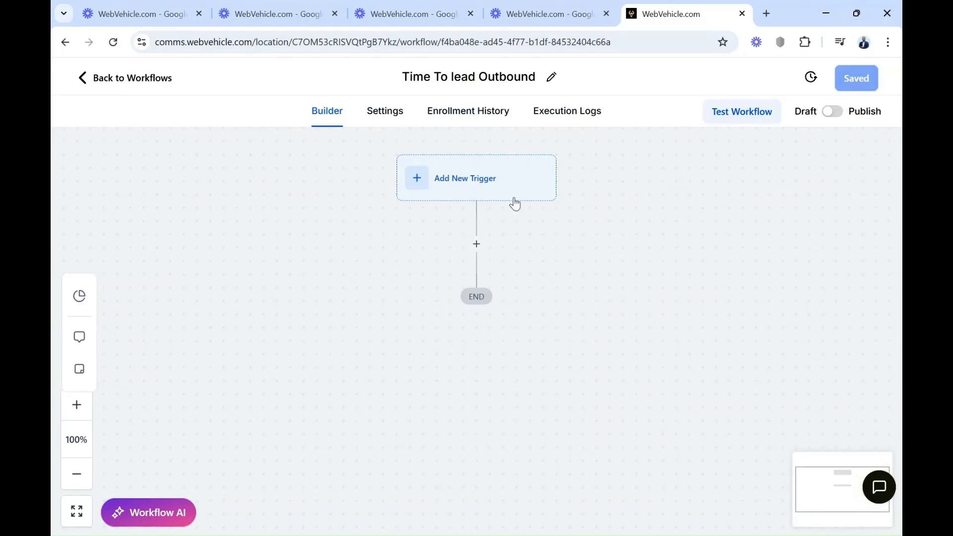
# - Add a Call Status trigger filtered to Call Direction Outgoing and save the trigger
pyautogui.click(458, 185)
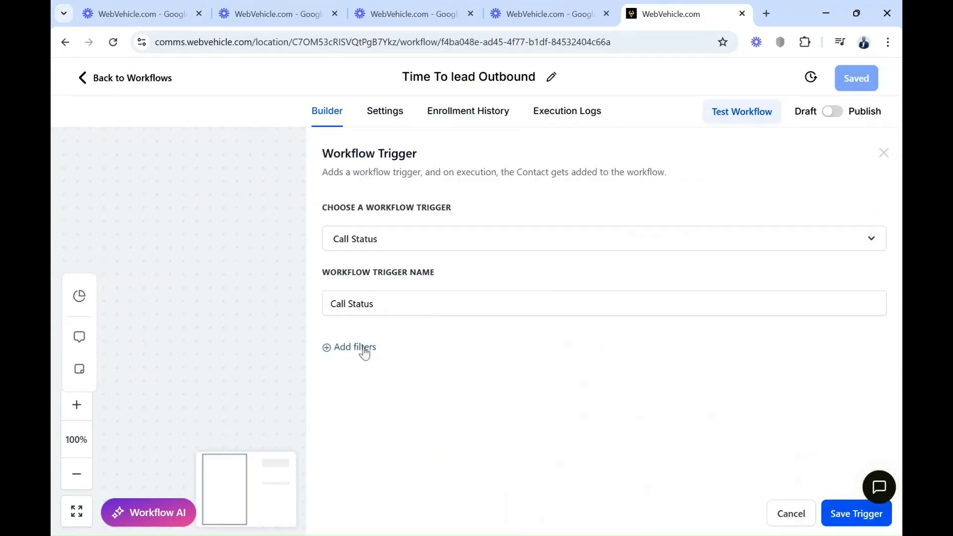
pyautogui.click(364, 351)
pyautogui.click(374, 456)
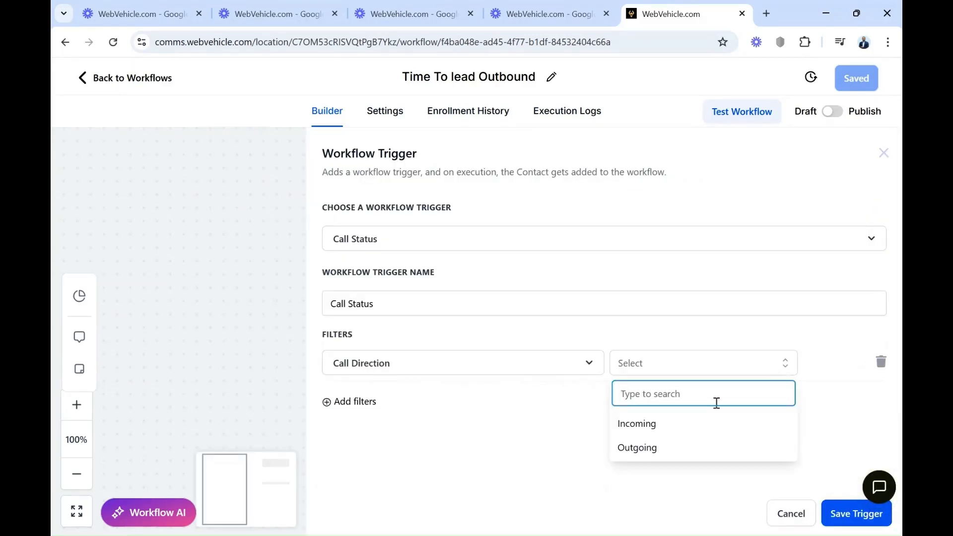
pyautogui.click(636, 451)
pyautogui.click(856, 514)
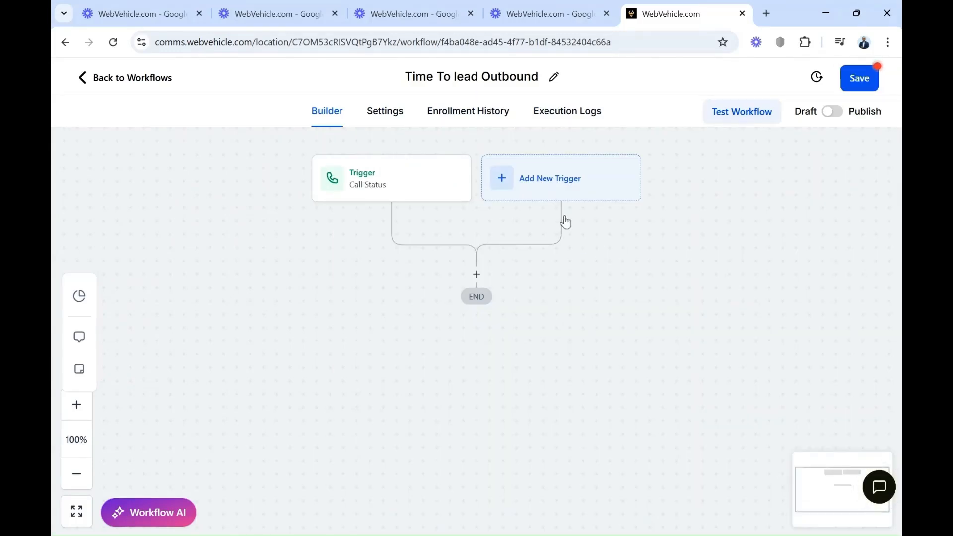
# - Search the triggers for "out" and add Outbound Message Manual as a second trigger
pyautogui.click(562, 198)
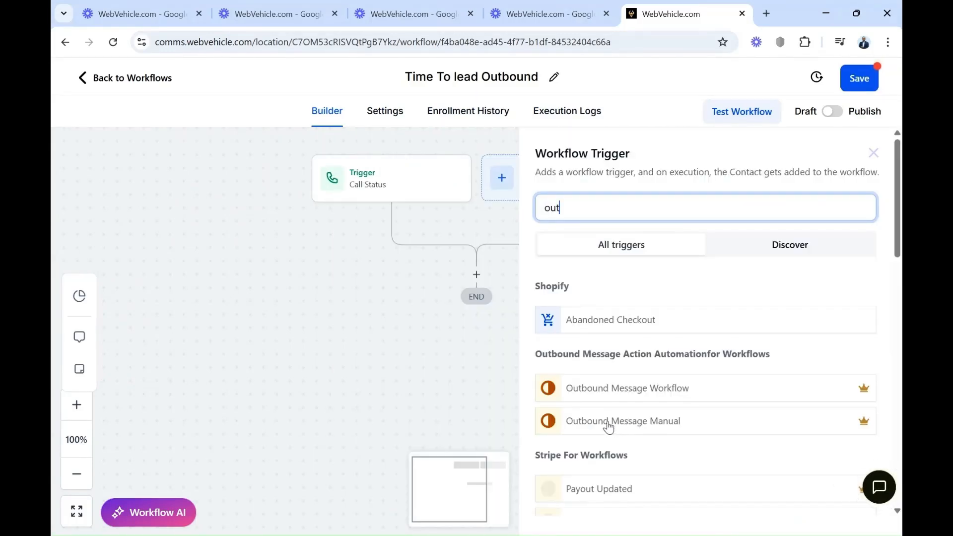
pyautogui.click(615, 426)
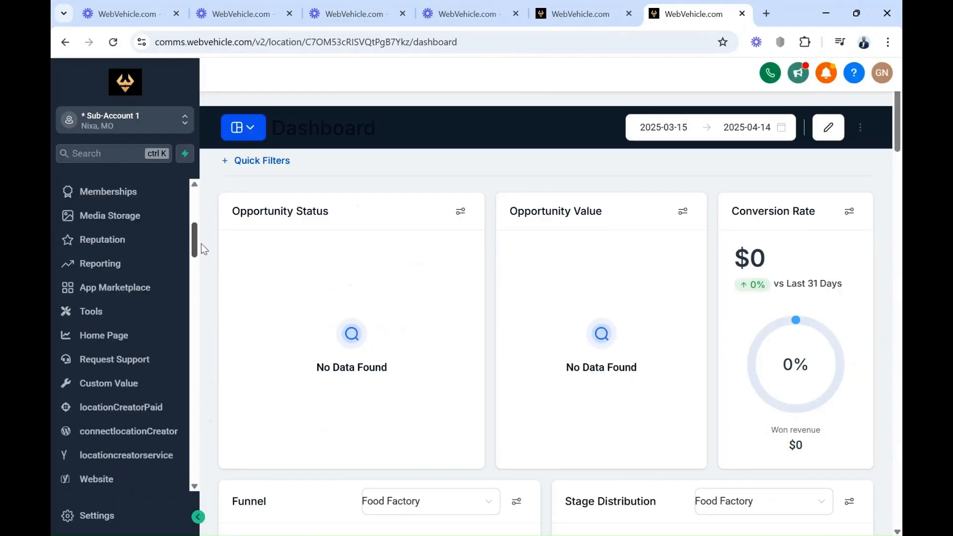
# - Search the App Marketplace for "outbound" and open the Outbound Message Action Automation For Workflows app
pyautogui.scroll(-2, 197, 247)
pyautogui.click(124, 217)
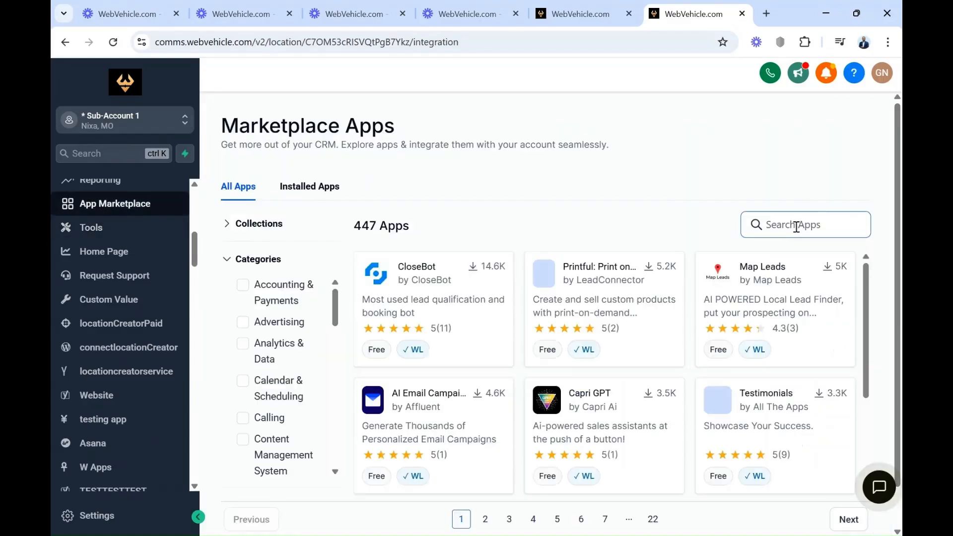
pyautogui.write('outbound')
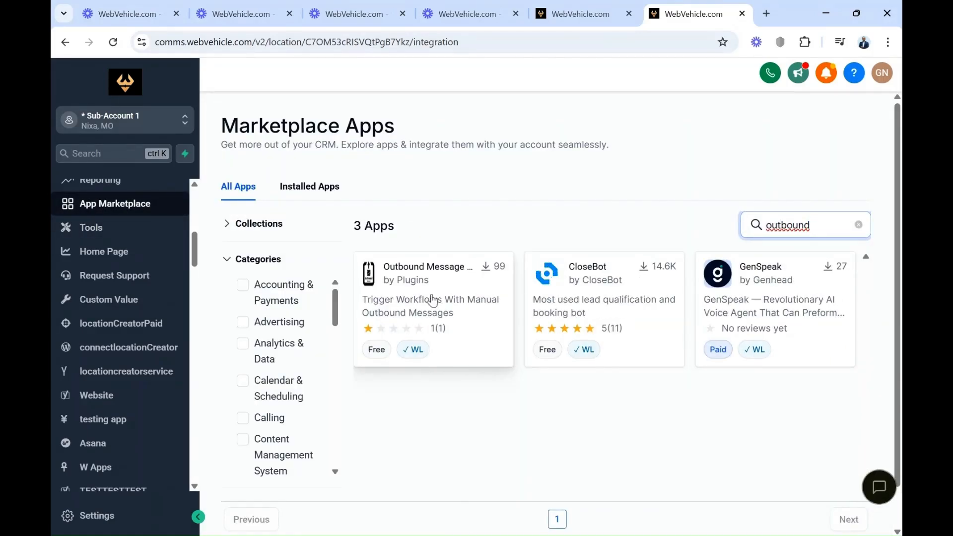
pyautogui.click(432, 300)
# - Install the Outbound Message app and connect it using the account's email address
pyautogui.click(798, 203)
pyautogui.click(834, 519)
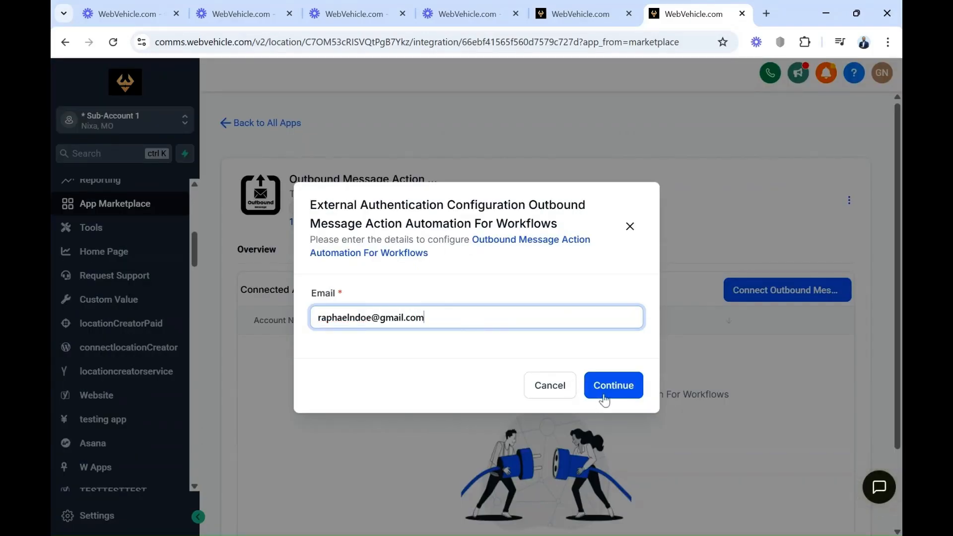
pyautogui.click(617, 386)
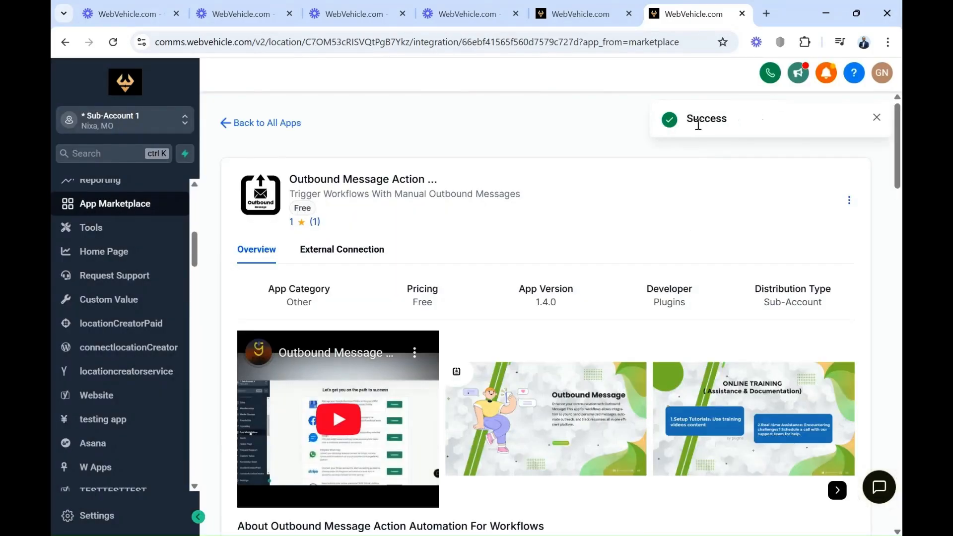
# - Search the App Marketplace for "speed", open the Speed To Lead Action Automation app, and check its installation options
pyautogui.hotkey('alt', 'Left')
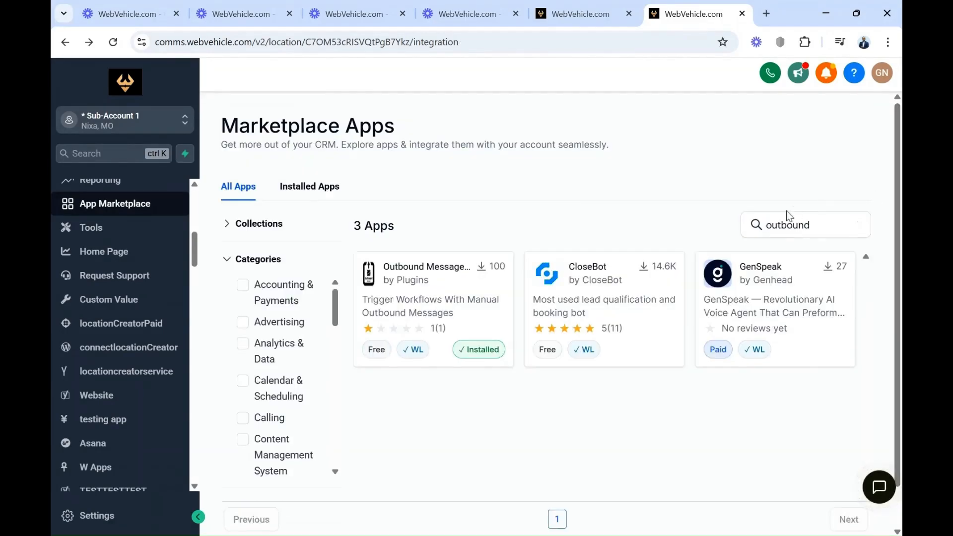
pyautogui.doubleClick(775, 225)
pyautogui.write('speed')
pyautogui.hotkey('alt', 'Right')
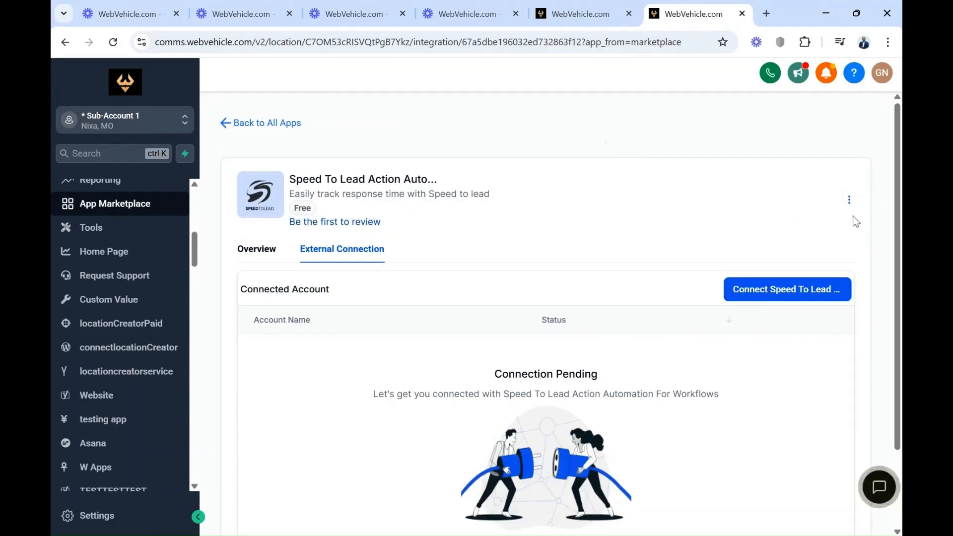
pyautogui.click(849, 204)
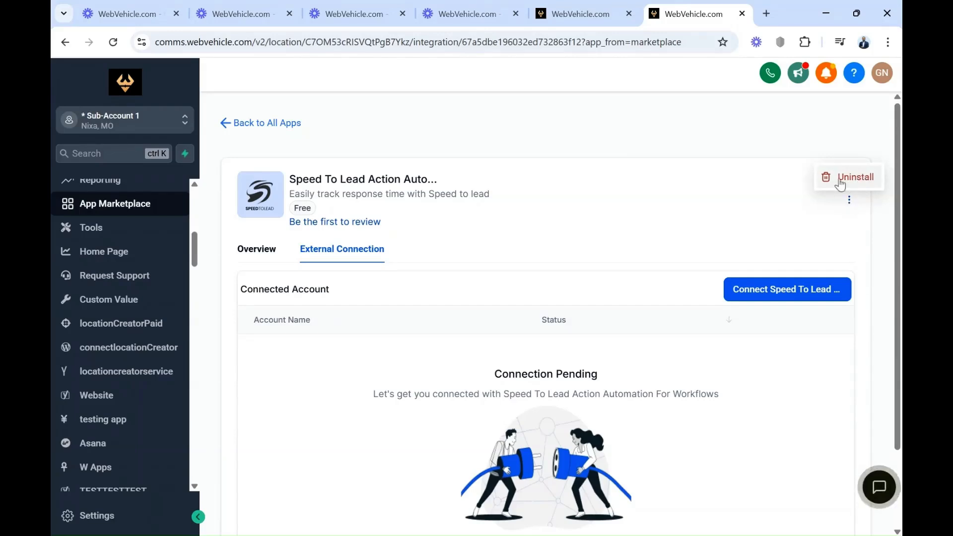
# - Back in the Time To lead Outbound workflow, filter the Outbound Message Manual trigger to Type Is SMS, saving the trigger and workflow
pyautogui.click(580, 16)
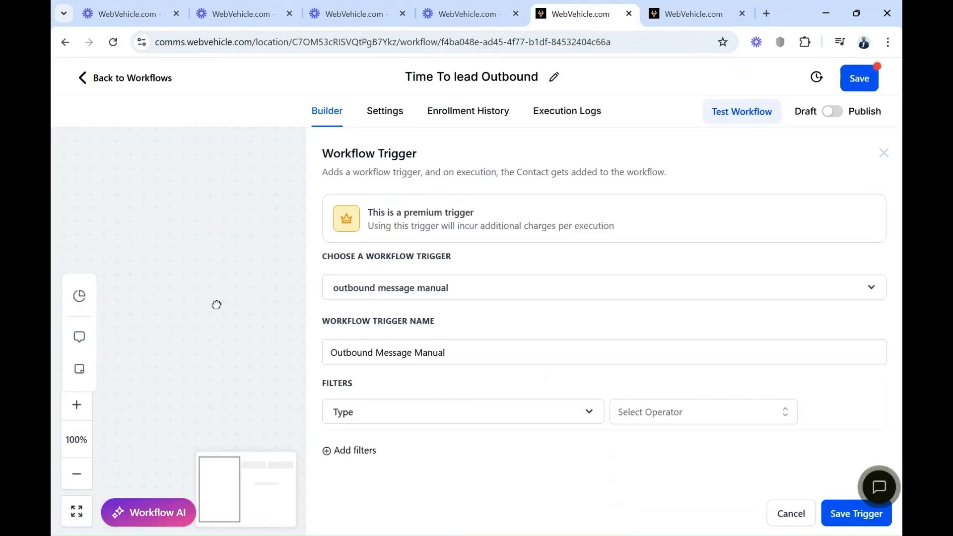
pyautogui.click(592, 352)
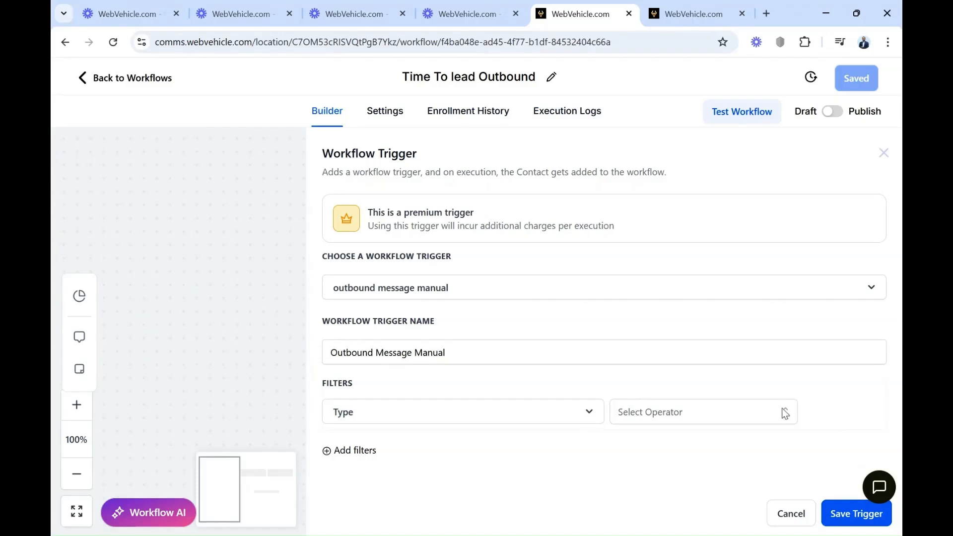
pyautogui.click(837, 412)
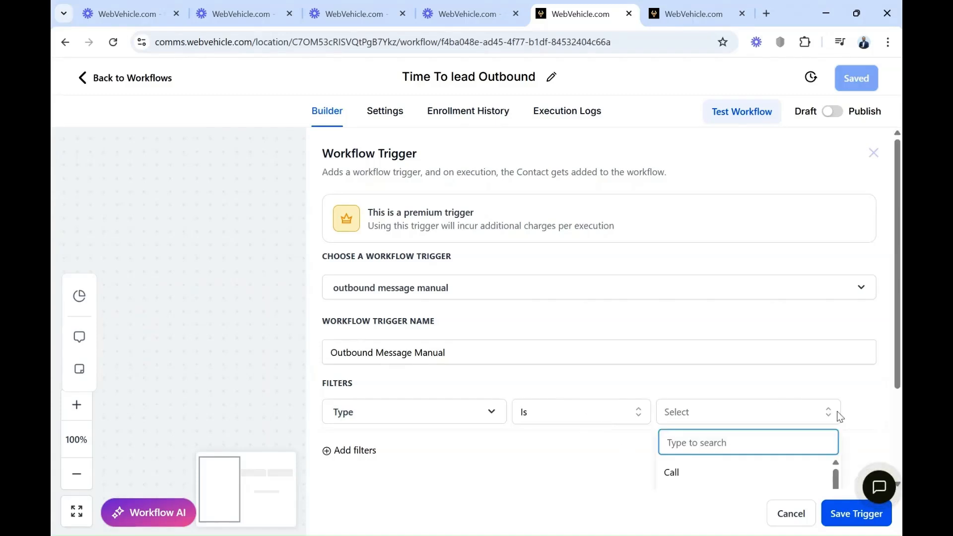
pyautogui.scroll(-5, 667, 451)
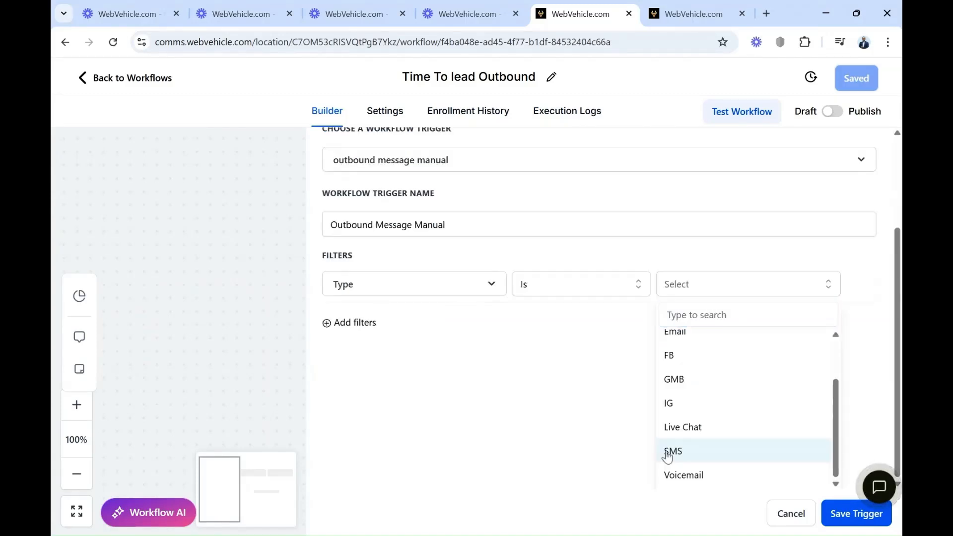
pyautogui.click(666, 450)
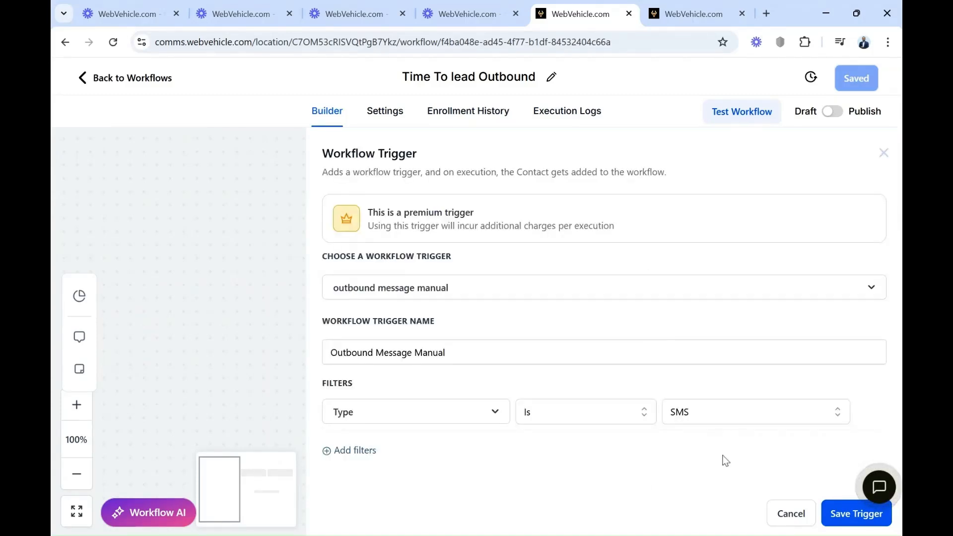
pyautogui.click(855, 516)
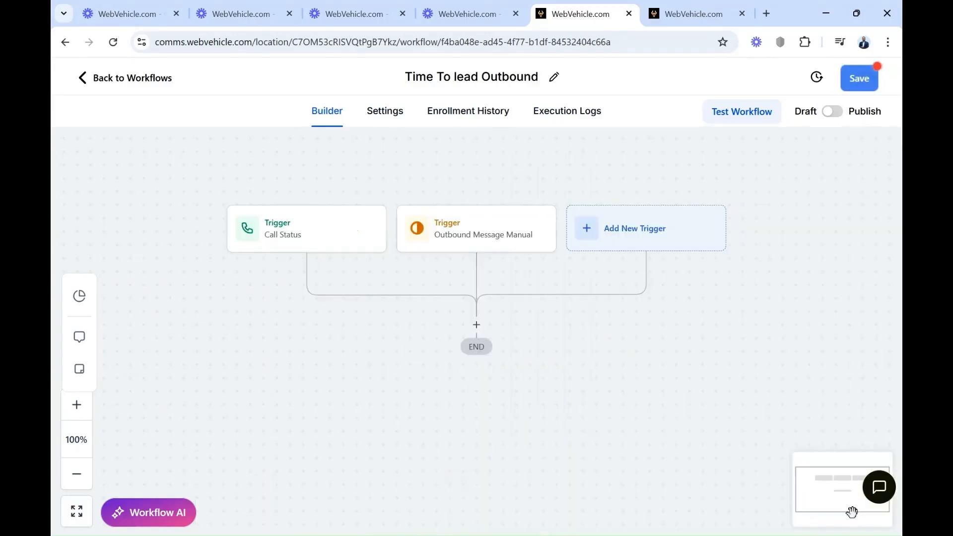
pyautogui.click(861, 76)
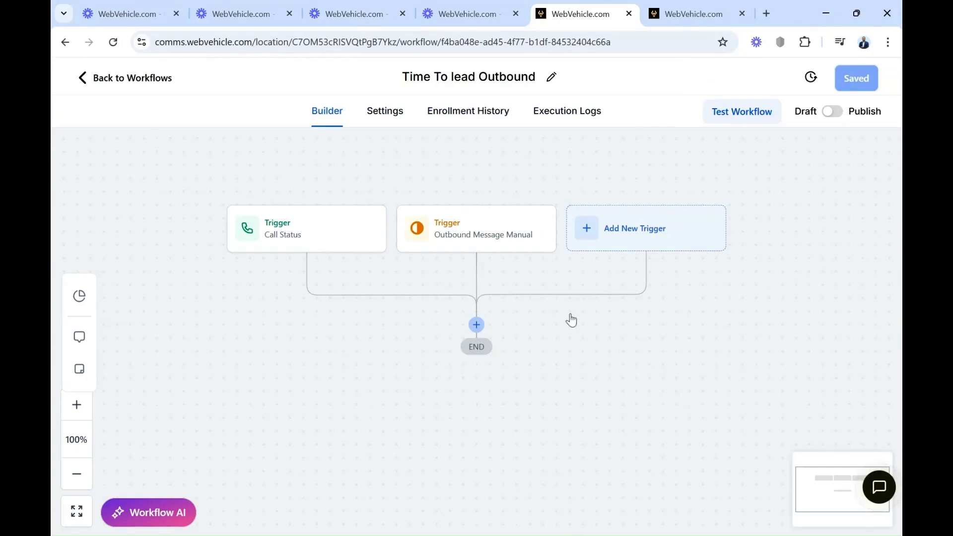
# - Add an Update Contact Field action after the triggers and choose "Lead 1st replied to time stamp" as its field
pyautogui.click(476, 325)
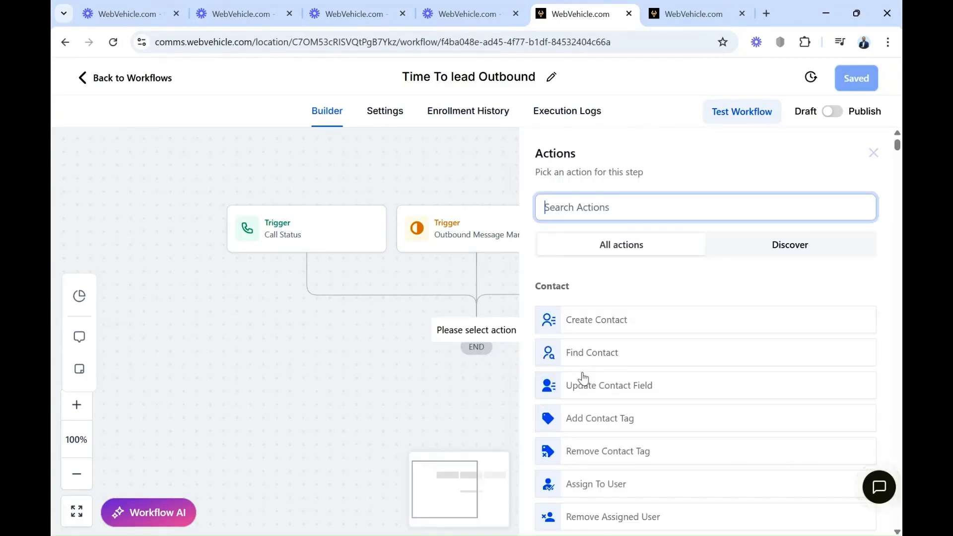
pyautogui.click(621, 387)
pyautogui.click(496, 325)
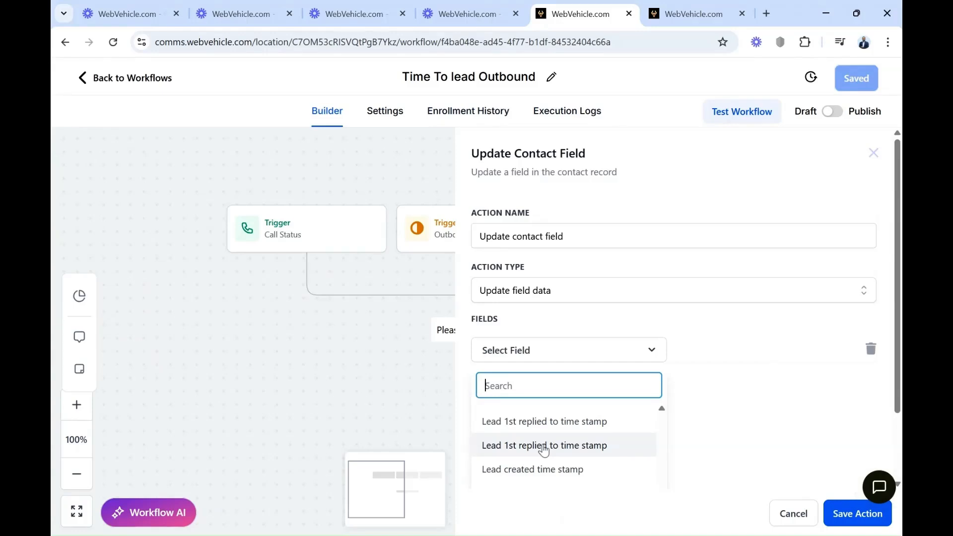
pyautogui.click(544, 446)
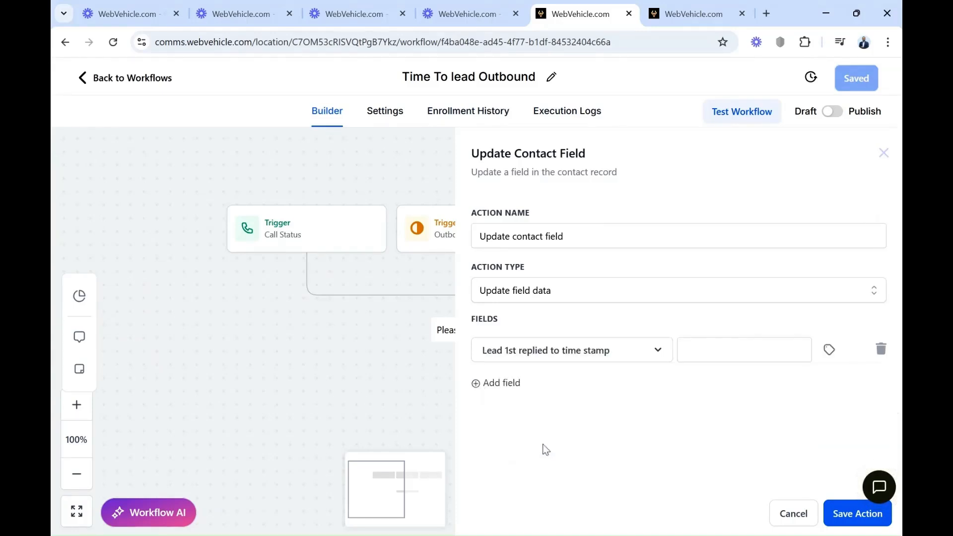
# - Set the reply time stamp field's value to {{right_now.date}} {{right_now.time}} and save the action
pyautogui.write('{{right_now.date}} {{right_now.time}}')
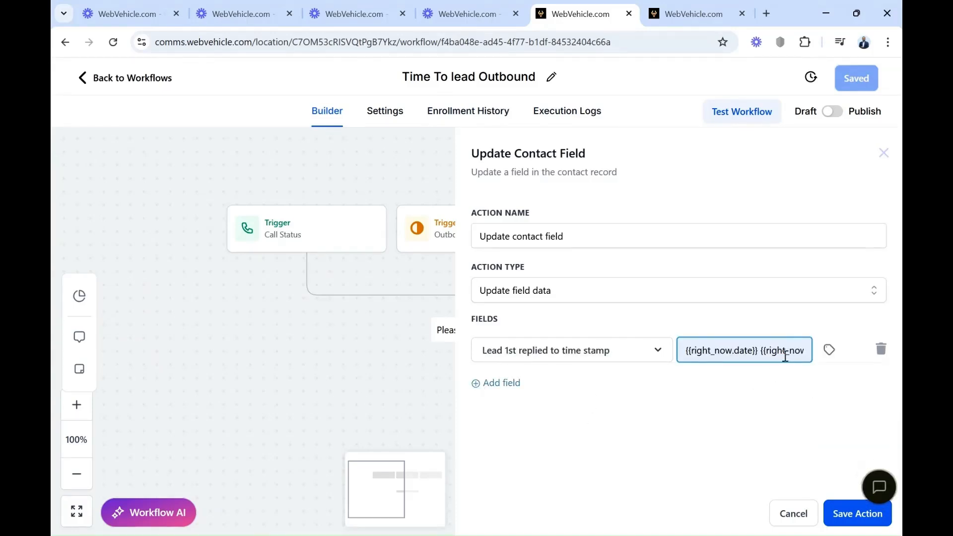
pyautogui.click(789, 350)
pyautogui.click(851, 519)
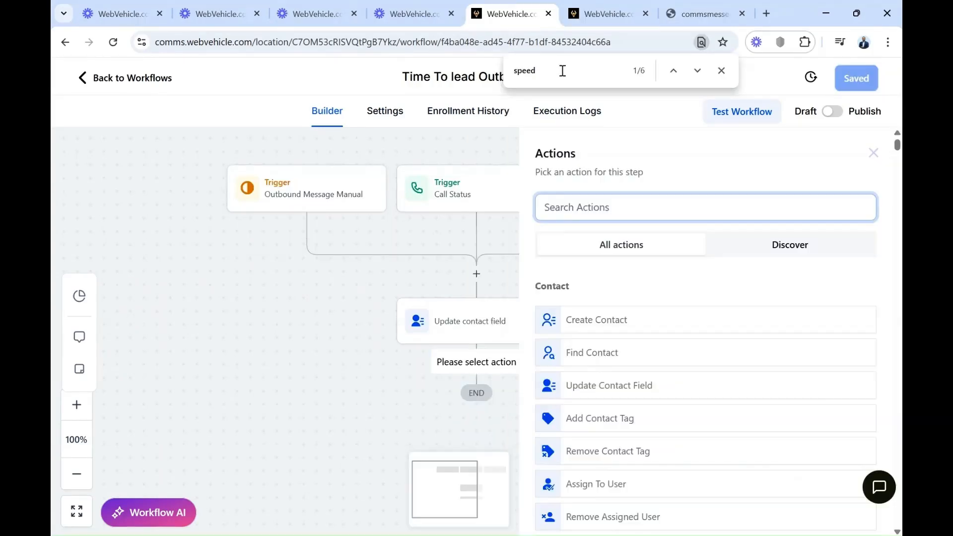
# - Find "speed" in the action list and add the Speed To Lead action after the contact field update
pyautogui.click(562, 70)
pyautogui.press('Return')
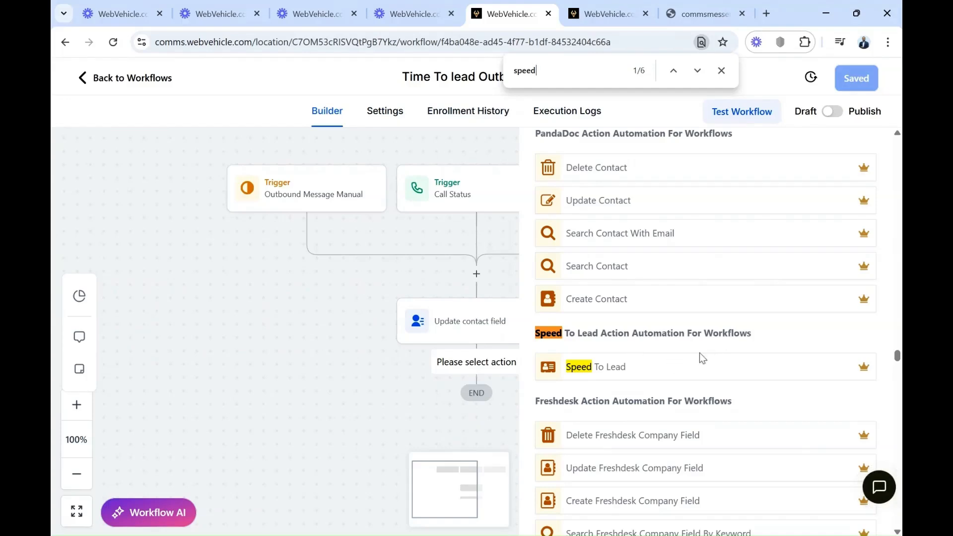
pyautogui.click(648, 373)
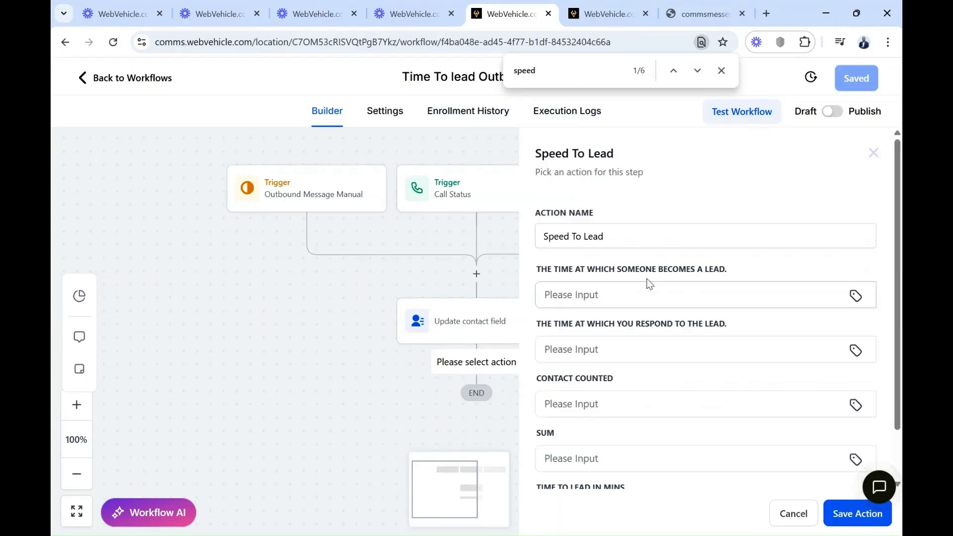
# - Set the time at which someone becomes a lead to the contact custom field "Lead created time stamp"
pyautogui.click(860, 298)
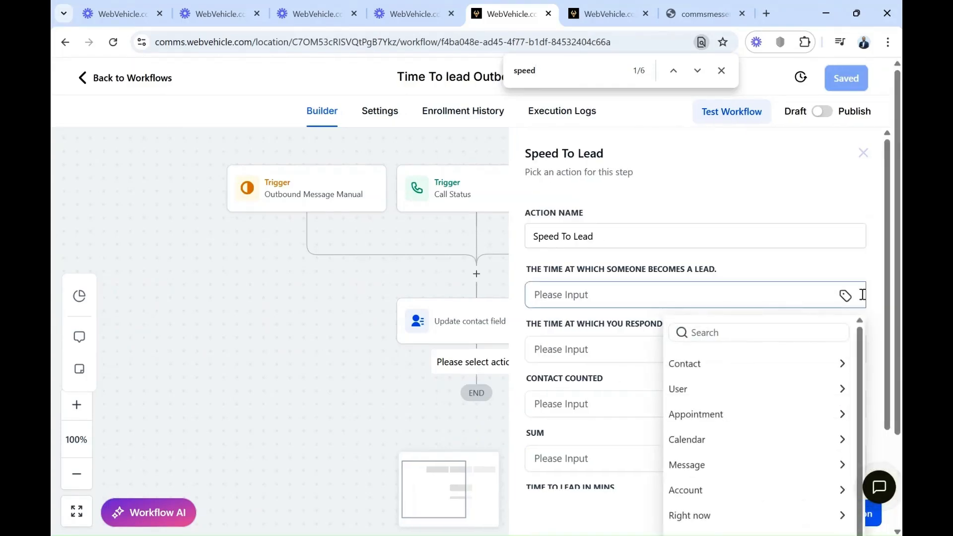
pyautogui.click(707, 371)
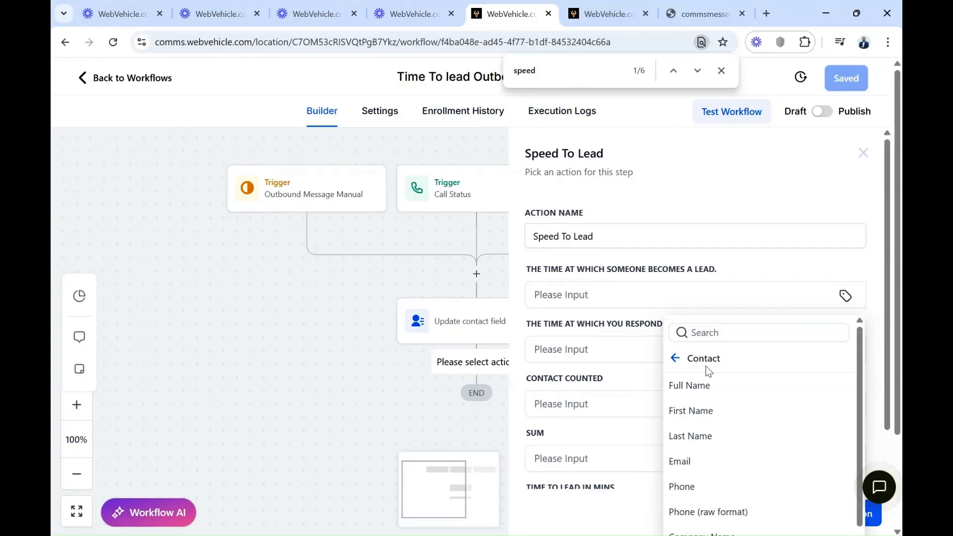
pyautogui.scroll(-6, 715, 447)
pyautogui.click(722, 521)
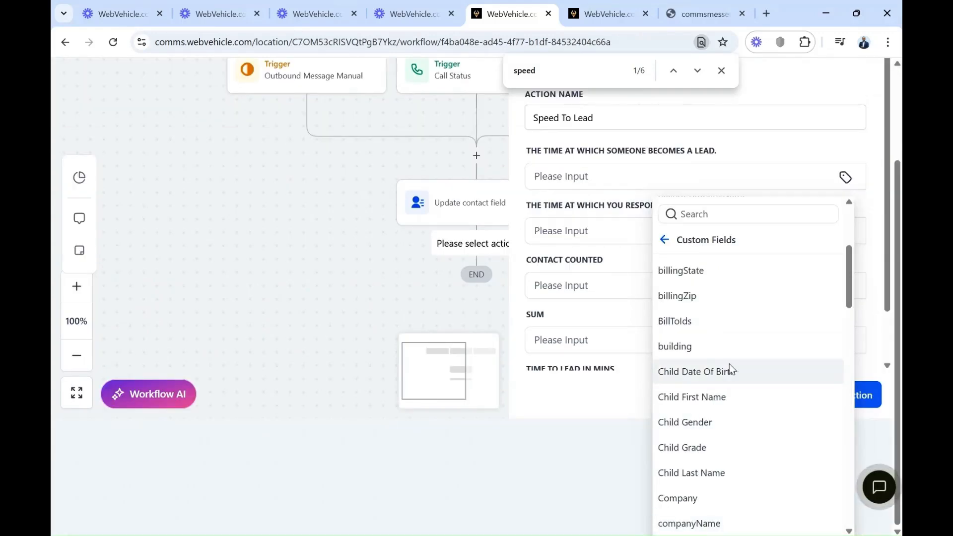
pyautogui.scroll(-5, 730, 367)
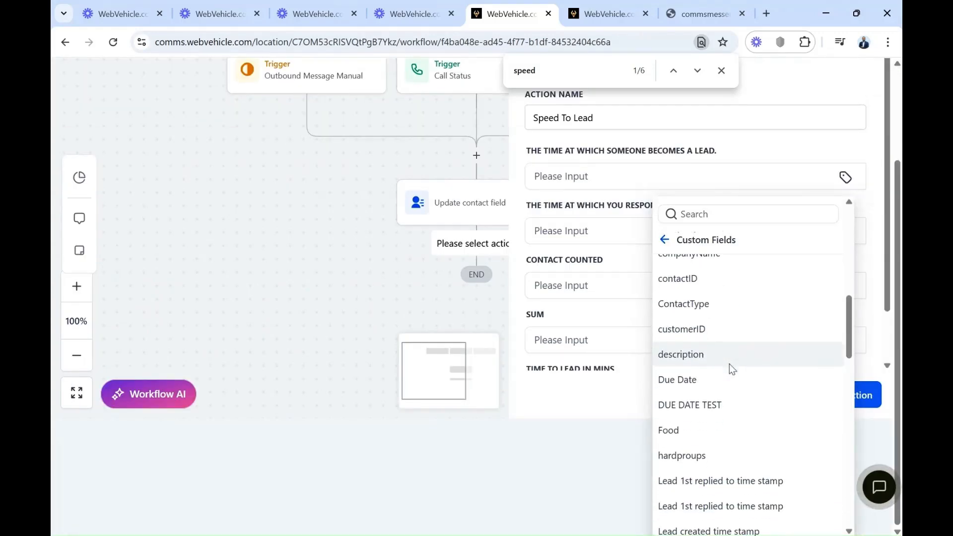
pyautogui.scroll(-3, 723, 387)
pyautogui.click(715, 405)
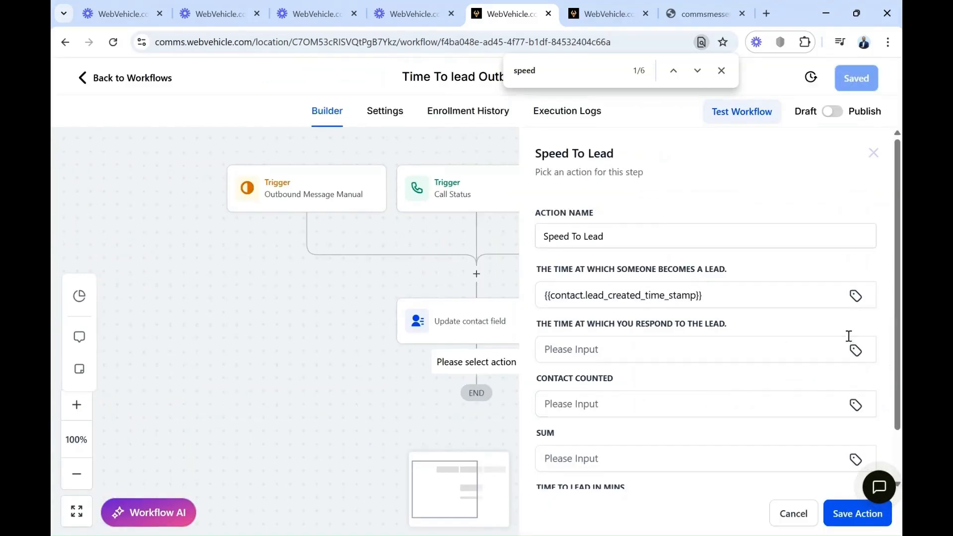
# - Set the time at which you respond to the lead to the contact custom field "Lead 1st replied to time stamp" ({{contact.lead_reached_out_time_stamp}})
pyautogui.click(855, 349)
pyautogui.click(704, 366)
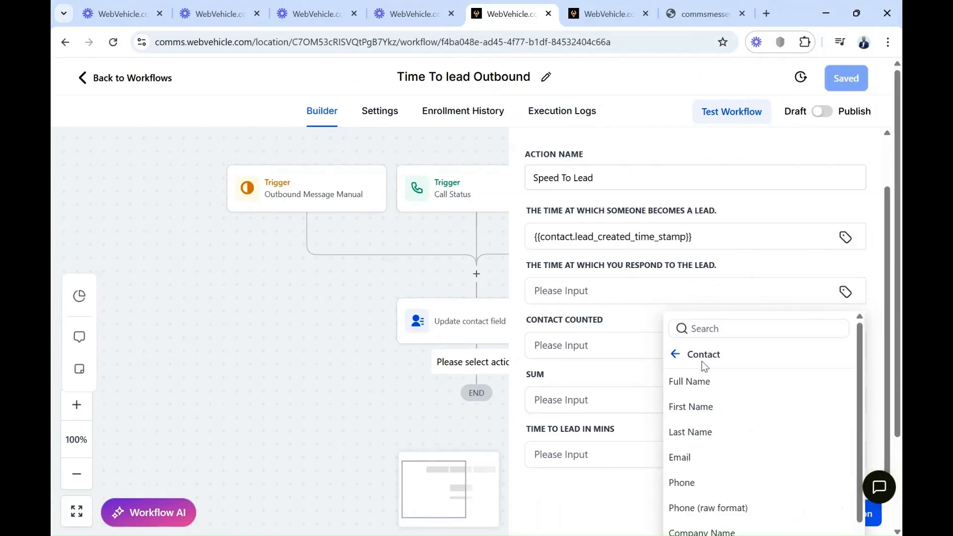
pyautogui.scroll(-10, 715, 472)
pyautogui.click(715, 523)
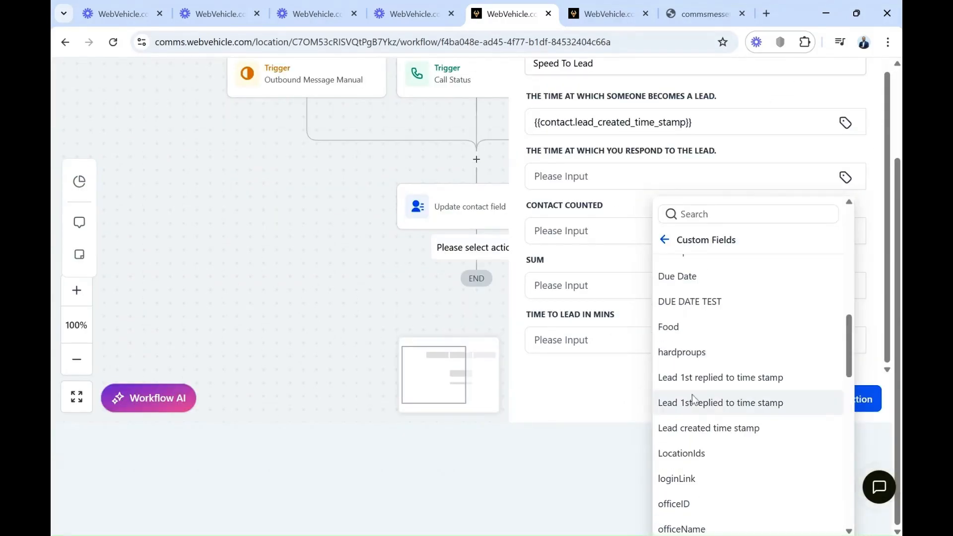
pyautogui.click(718, 409)
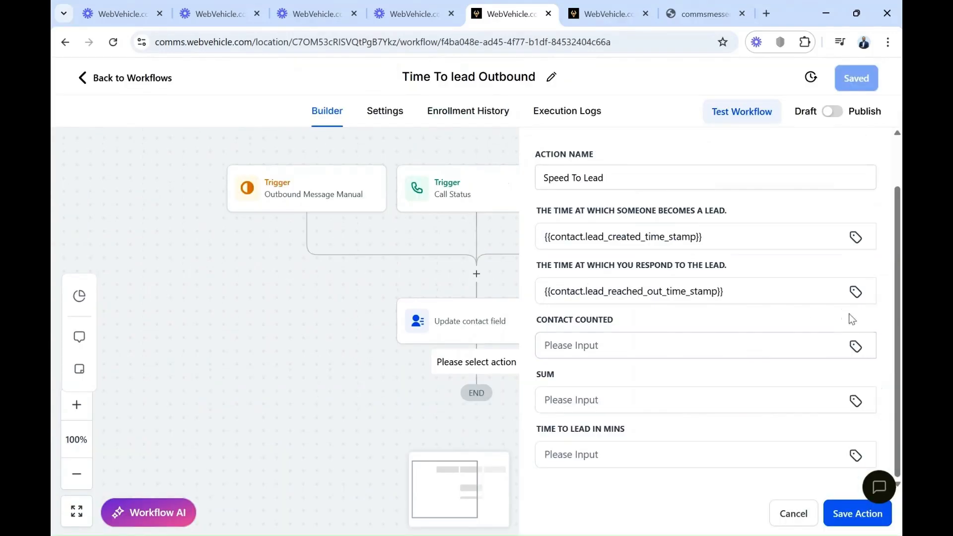
# - Set Contact Counted to the custom value "Leads Counted" and Sum to {{custom_values.sum}} in the Speed To Lead action
pyautogui.click(855, 346)
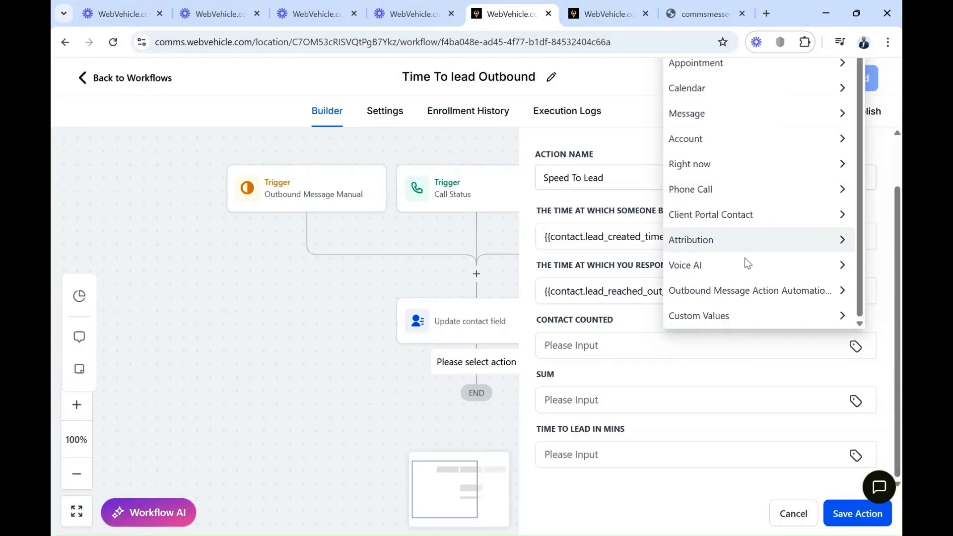
pyautogui.click(730, 317)
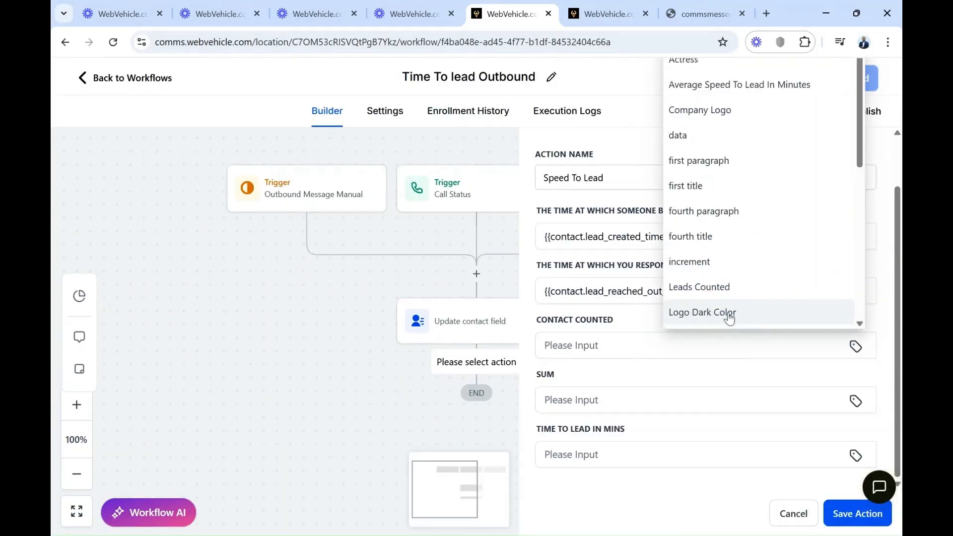
pyautogui.click(705, 292)
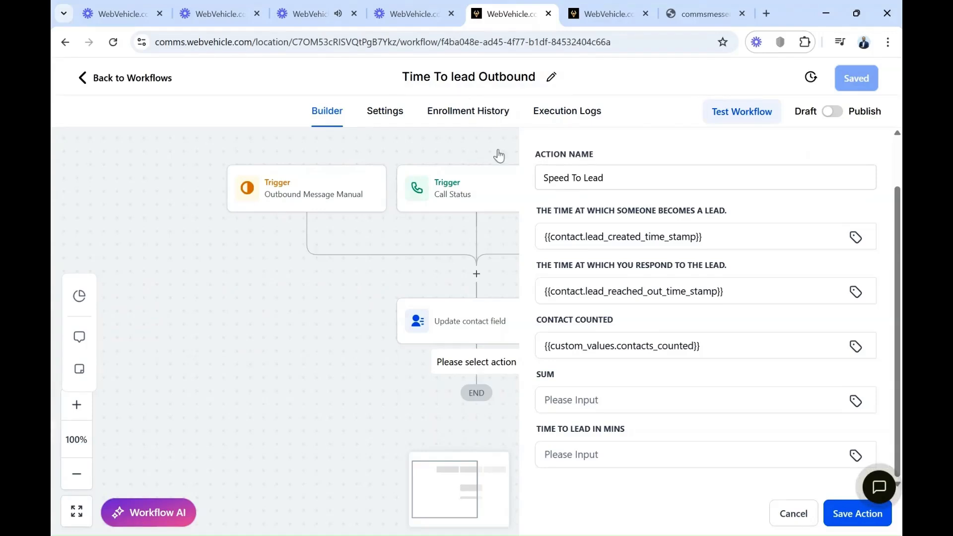
pyautogui.click(856, 401)
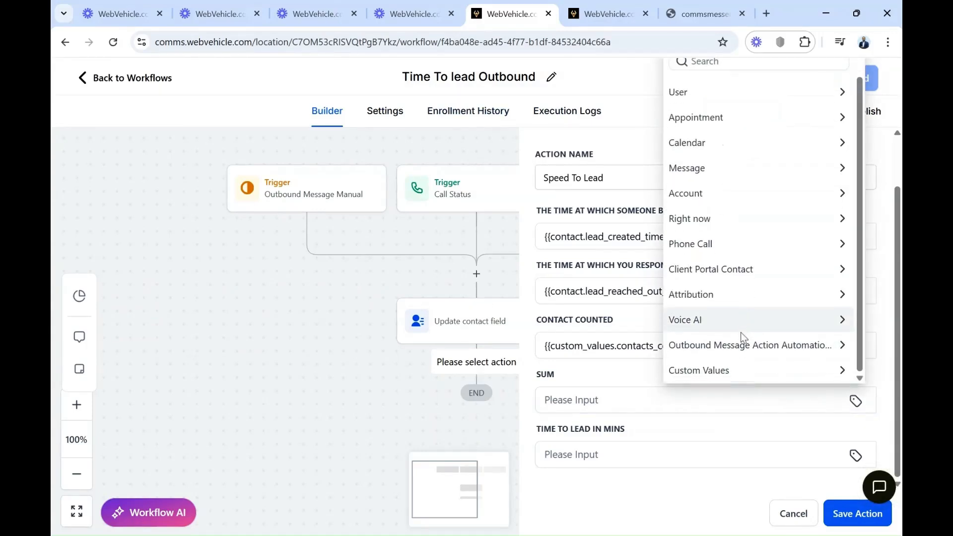
pyautogui.click(735, 371)
pyautogui.click(766, 318)
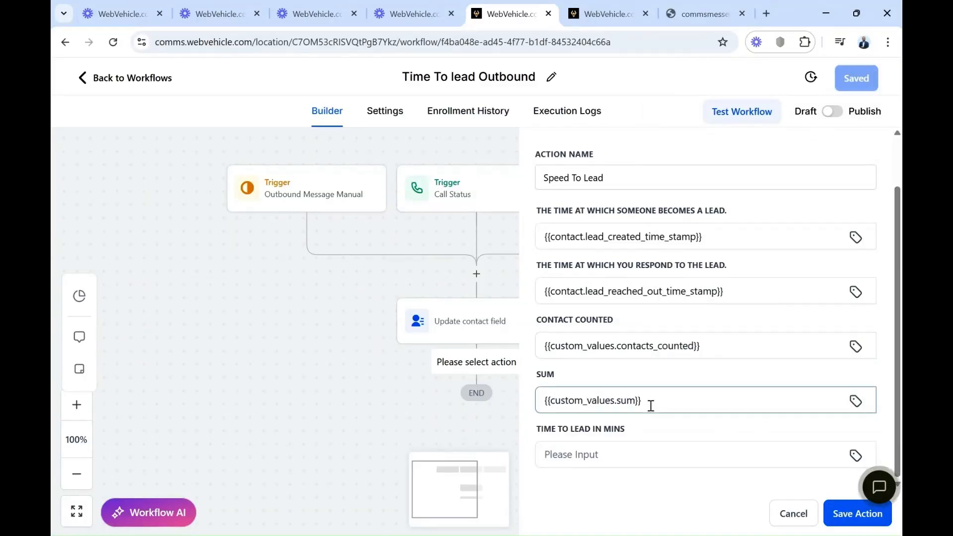
# - Set Time To Lead In Mins to the contact custom field "Time to lead in minutes", then save the action and the workflow
pyautogui.click(700, 455)
pyautogui.click(719, 434)
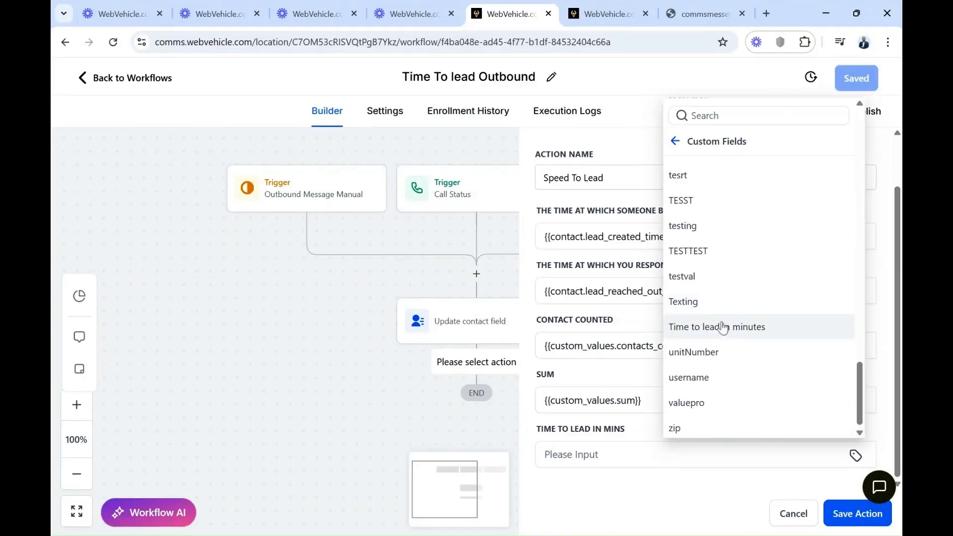
pyautogui.click(721, 327)
pyautogui.click(857, 513)
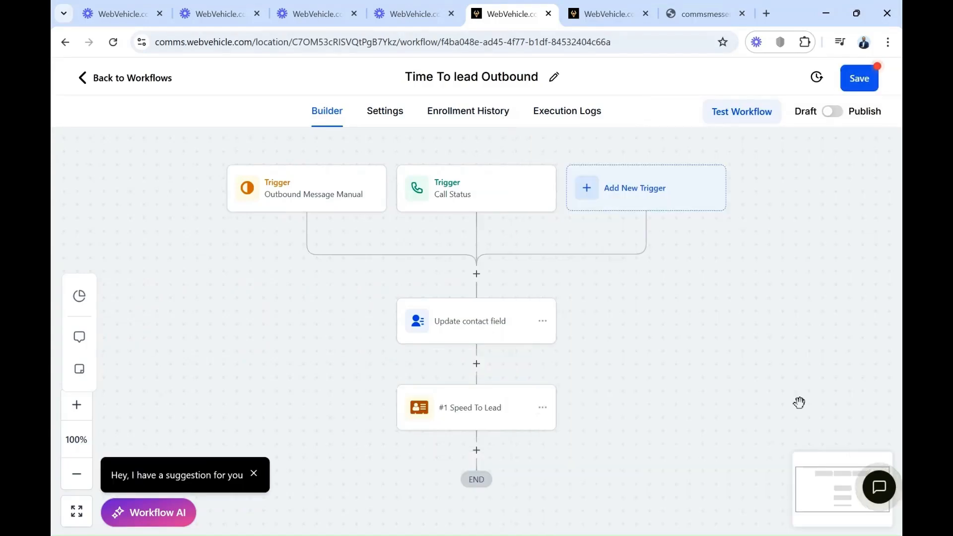
pyautogui.click(863, 87)
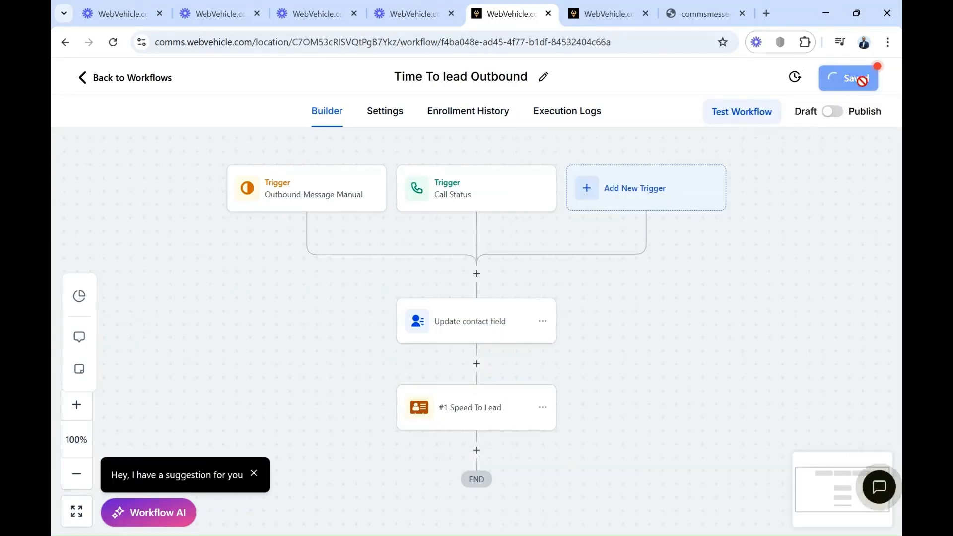
# - Add an Update Contact Field action after Speed To Lead and name it "Speed To Lead In Minute"
pyautogui.click(476, 402)
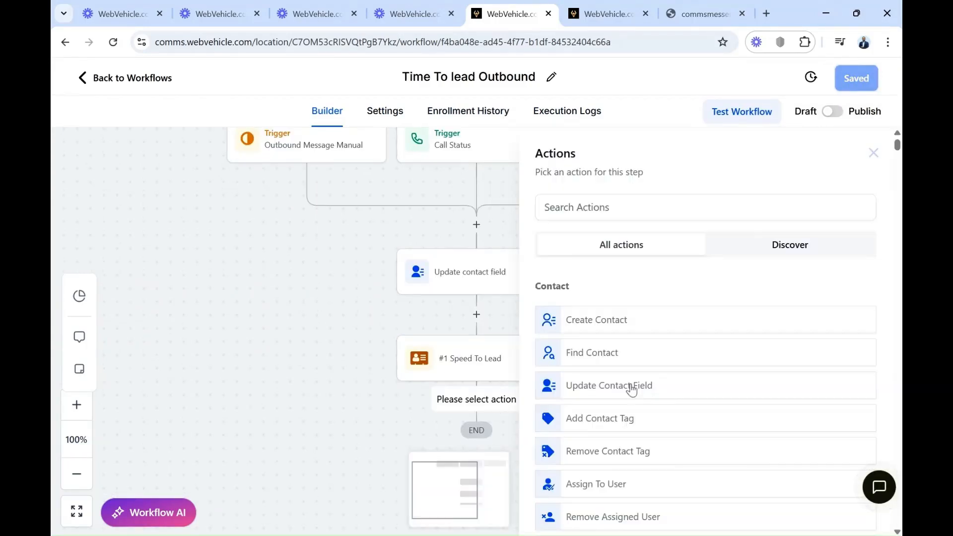
pyautogui.click(631, 390)
pyautogui.press('BackSpace')
pyautogui.press('BackSpace')
pyautogui.press('BackSpace')
pyautogui.press('BackSpace')
pyautogui.press('BackSpace')
pyautogui.press('BackSpace')
pyautogui.press('BackSpace')
pyautogui.press('BackSpace')
pyautogui.press('BackSpace')
pyautogui.press('BackSpace')
pyautogui.press('BackSpace')
pyautogui.press('BackSpace')
pyautogui.press('BackSpace')
pyautogui.press('BackSpace')
pyautogui.press('BackSpace')
pyautogui.press('BackSpace')
pyautogui.press('BackSpace')
pyautogui.press('BackSpace')
pyautogui.press('BackSpace')
pyautogui.press('BackSpace')
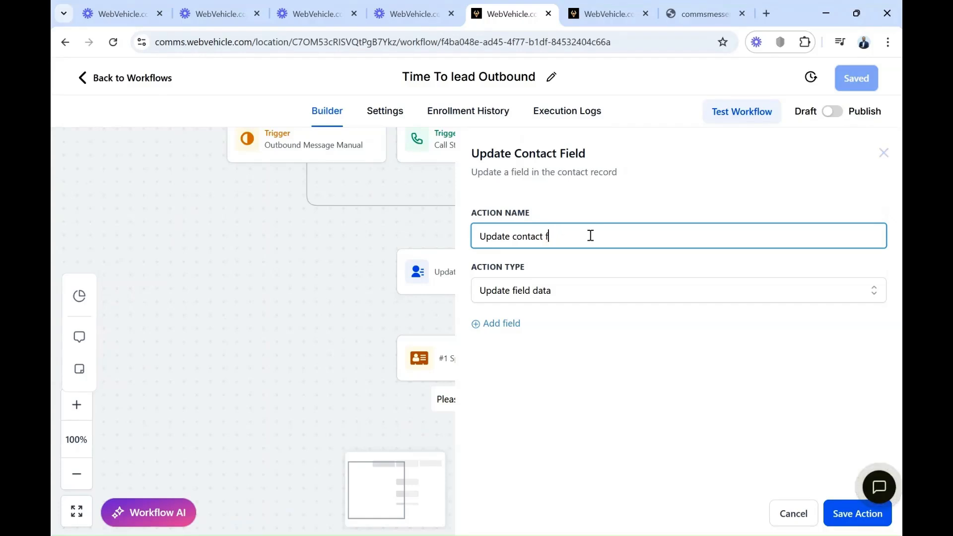
pyautogui.write('Speed To Lead In Minute')
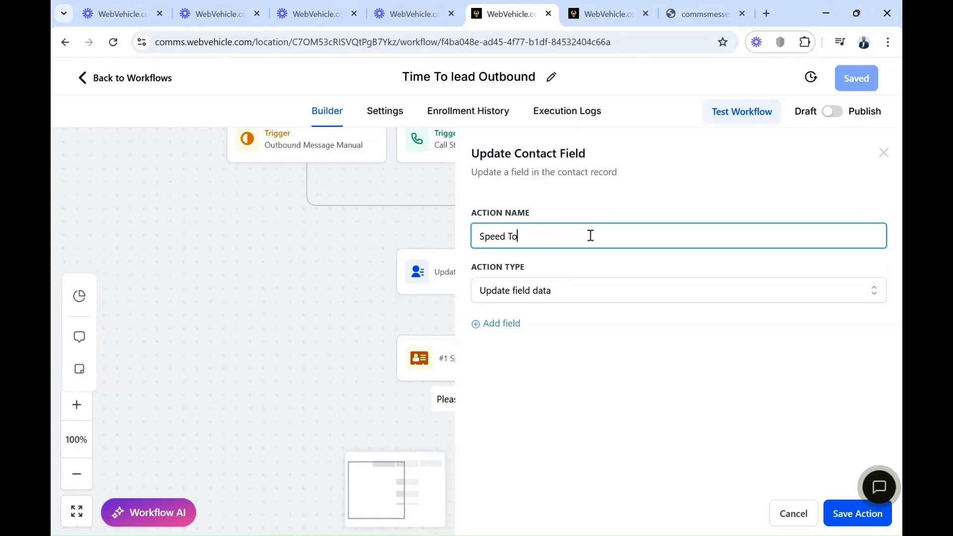
# - Update the field "Time to lead in minutes" with the #1 Speed To Lead Interval value, and save the action and the workflow
pyautogui.click(510, 325)
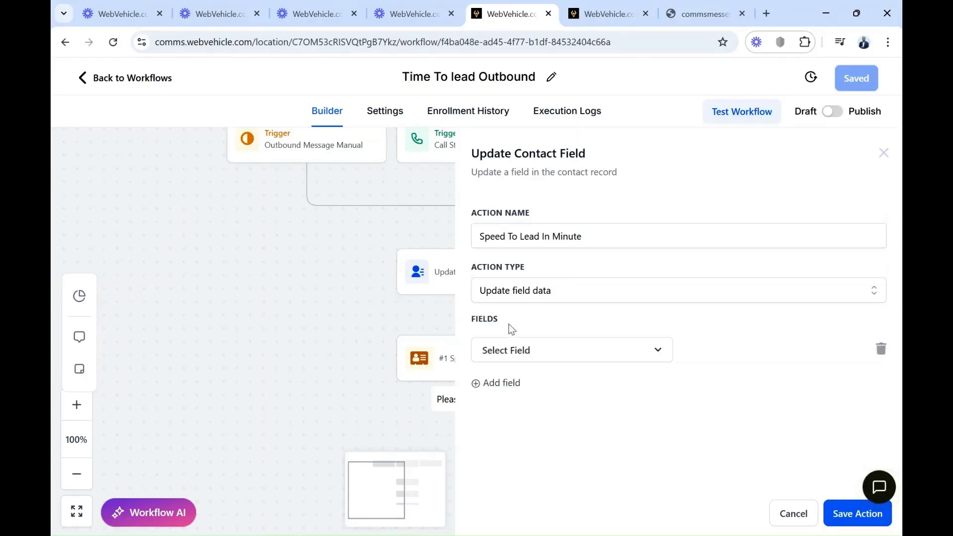
pyautogui.click(657, 353)
pyautogui.scroll(-5, 588, 443)
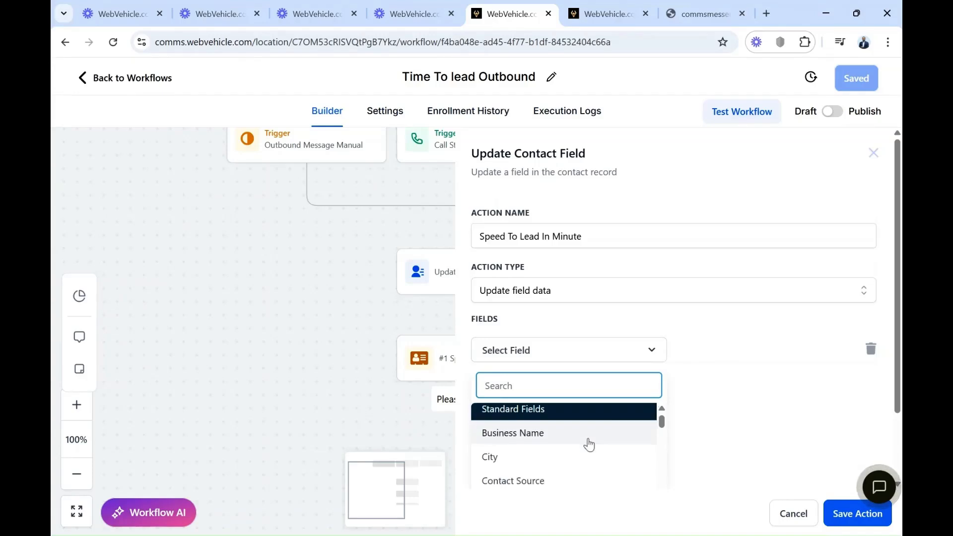
pyautogui.scroll(-5, 589, 445)
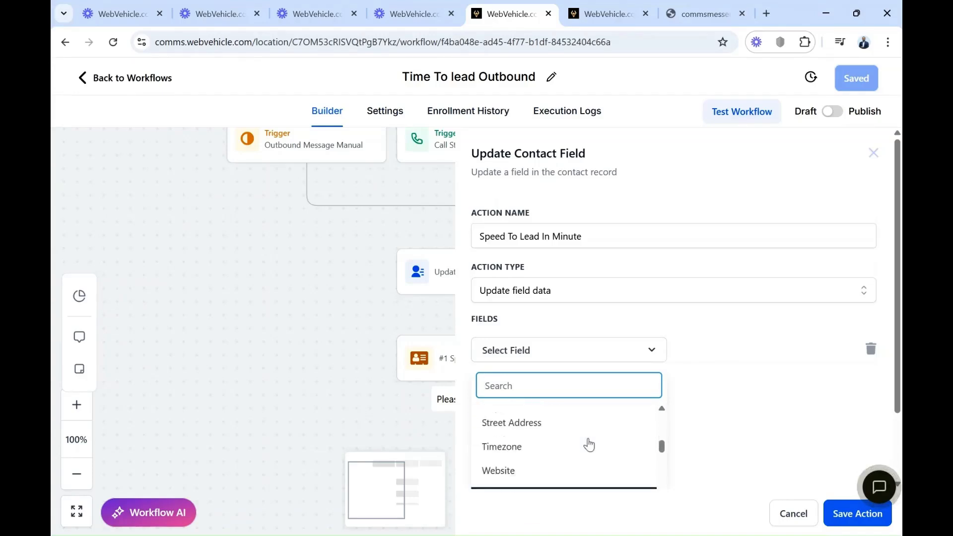
pyautogui.scroll(-5, 589, 444)
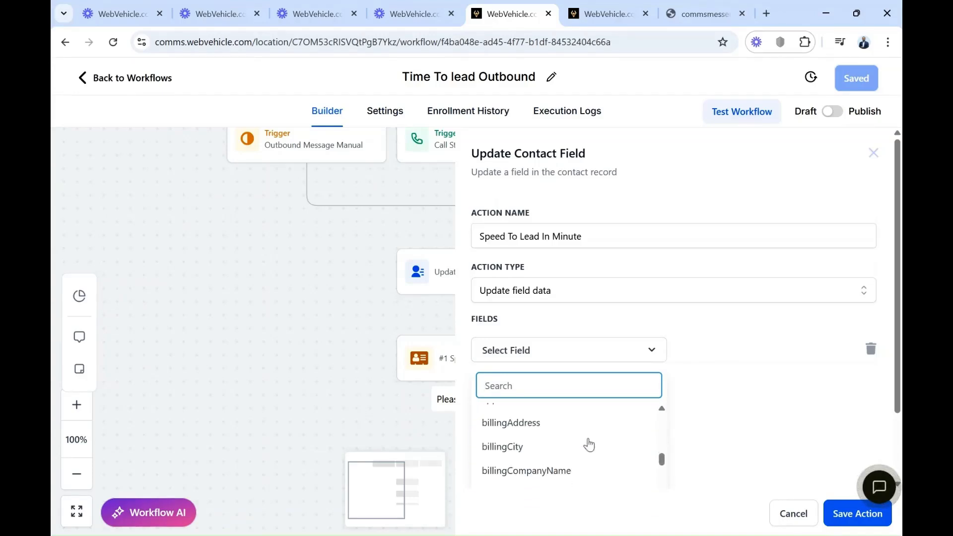
pyautogui.scroll(-4, 590, 445)
pyautogui.scroll(-6, 722, 439)
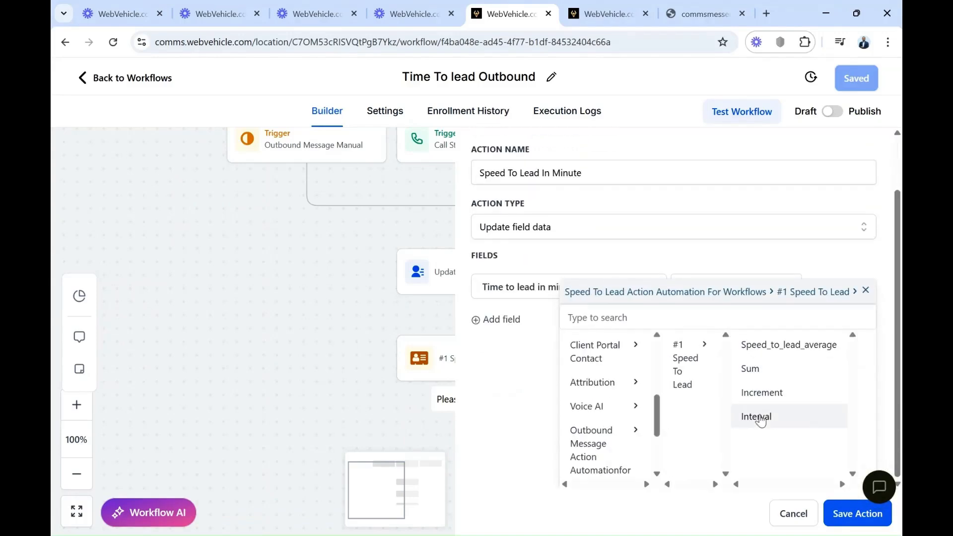
pyautogui.click(760, 418)
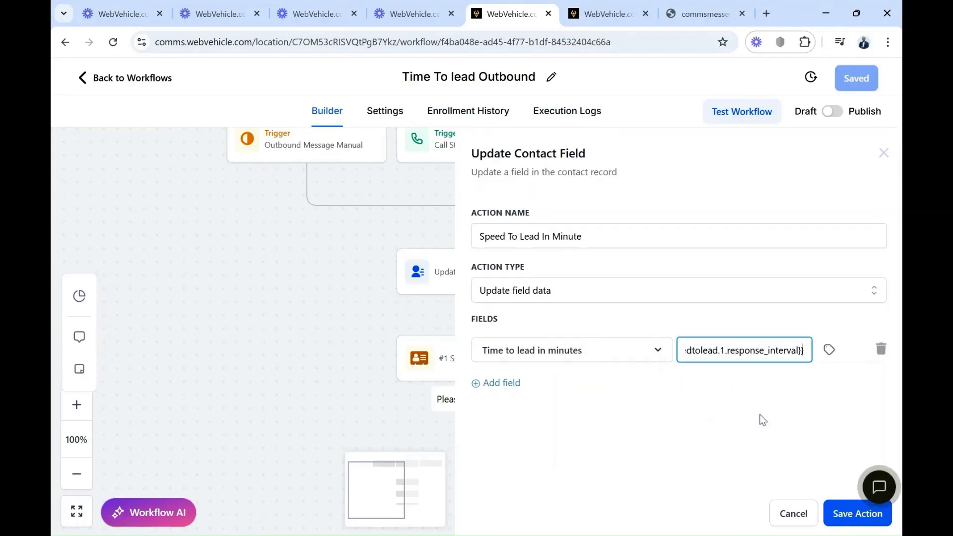
pyautogui.click(843, 512)
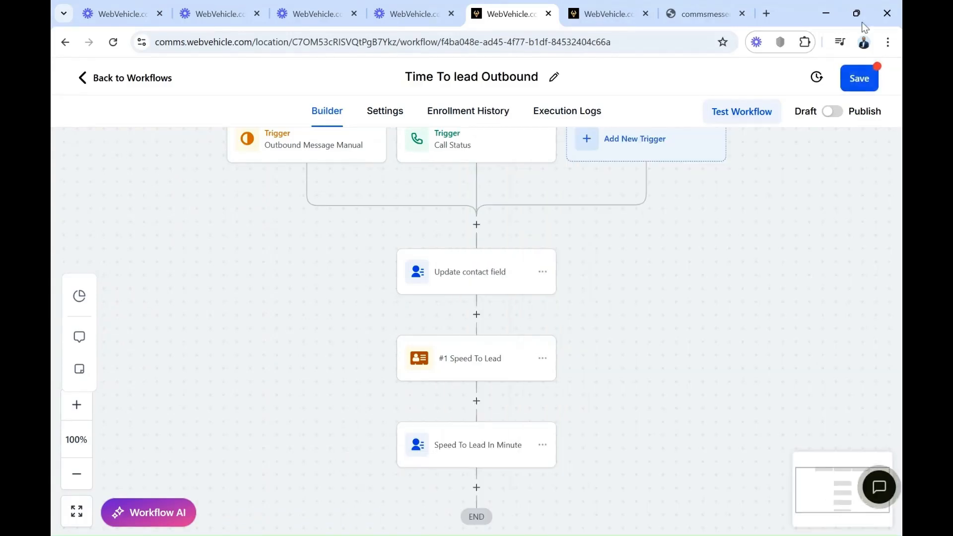
pyautogui.click(863, 85)
# - Find "update" in the action list, add Update Custom Value after Speed To Lead In Minute, and name it "Update Sum"
pyautogui.moveTo(513, 495); pyautogui.dragTo(521, 438)
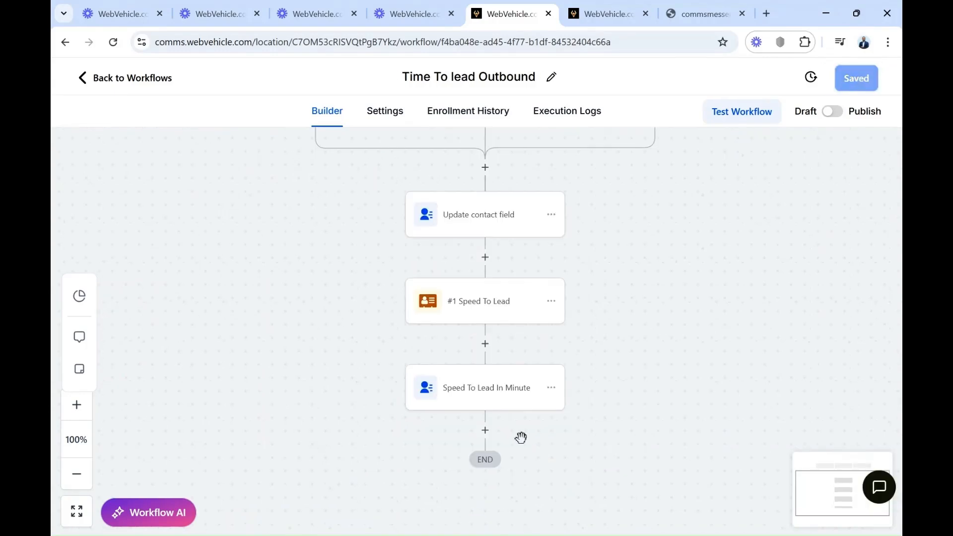
pyautogui.click(486, 431)
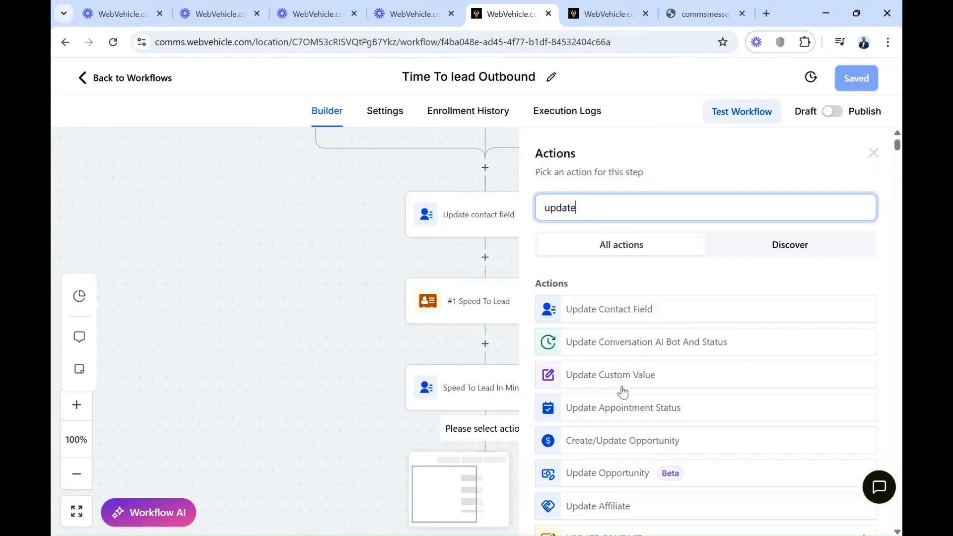
pyautogui.click(639, 384)
pyautogui.press('BackSpace')
pyautogui.press('BackSpace')
pyautogui.press('BackSpace')
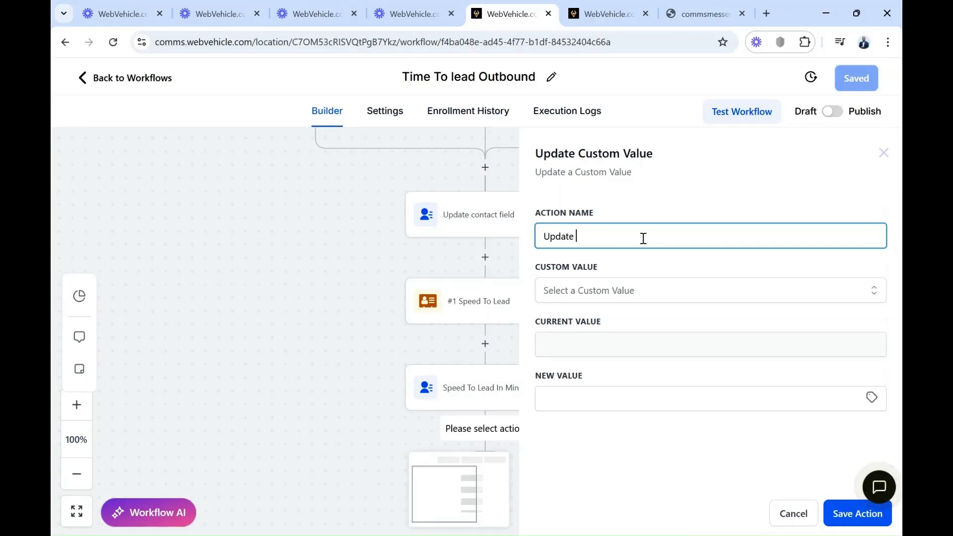
pyautogui.write('Sum')
# - Choose the custom value "sum" with new value {{speedtolead.1.sum}}, and save the action and the workflow
pyautogui.click(855, 293)
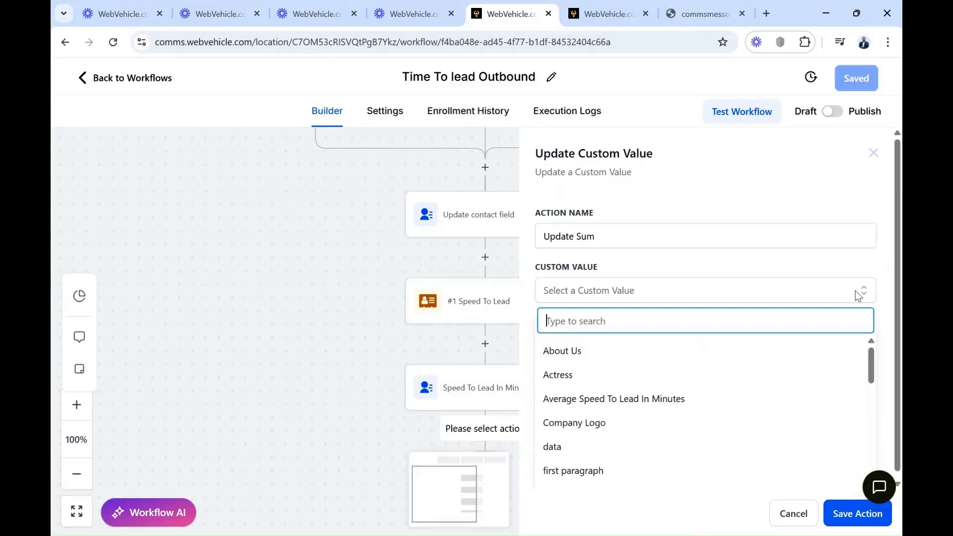
pyautogui.scroll(-3, 584, 419)
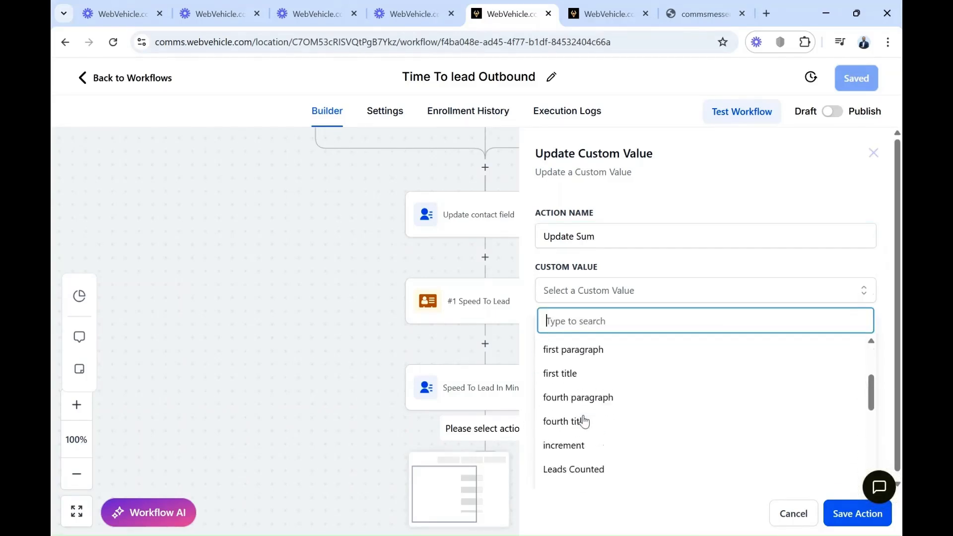
pyautogui.click(584, 419)
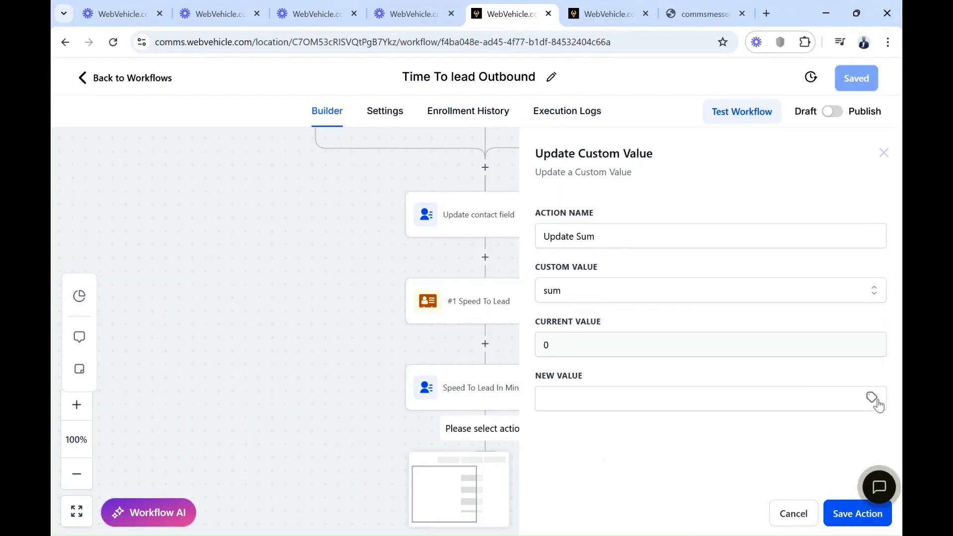
pyautogui.click(872, 399)
pyautogui.scroll(-5, 702, 465)
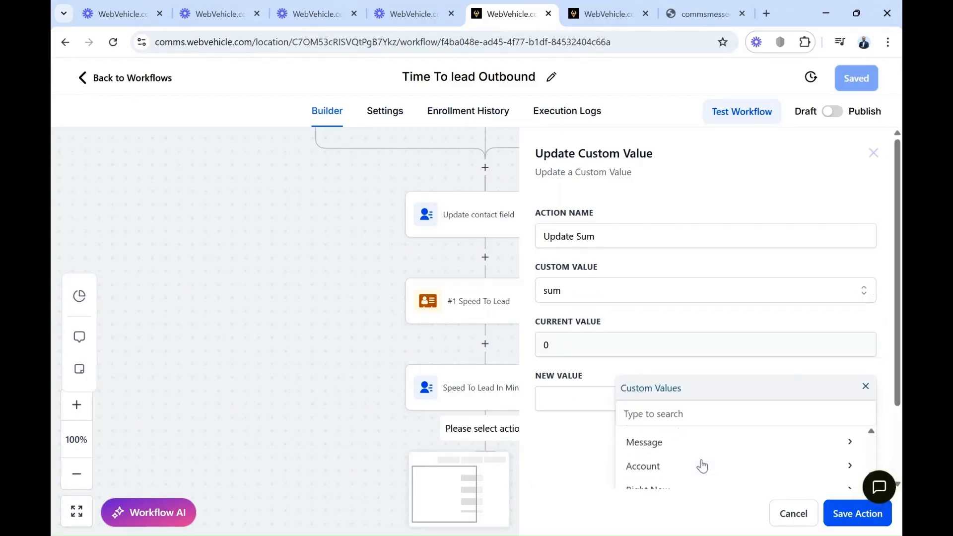
pyautogui.scroll(-1, 702, 464)
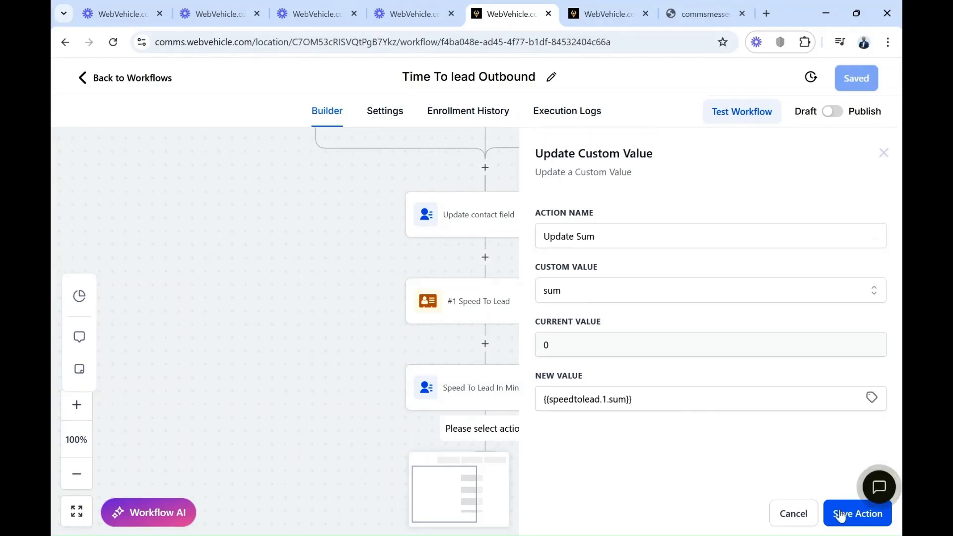
pyautogui.click(840, 514)
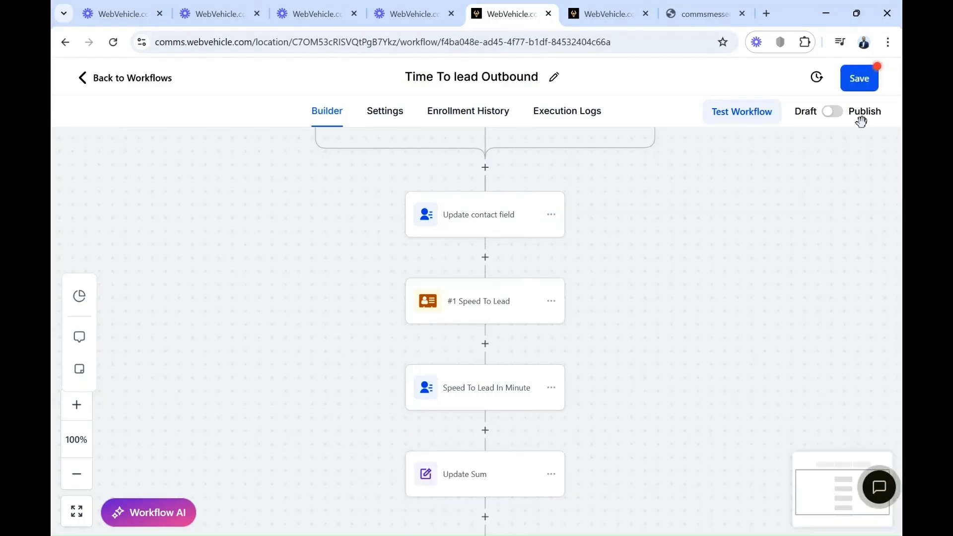
pyautogui.click(860, 80)
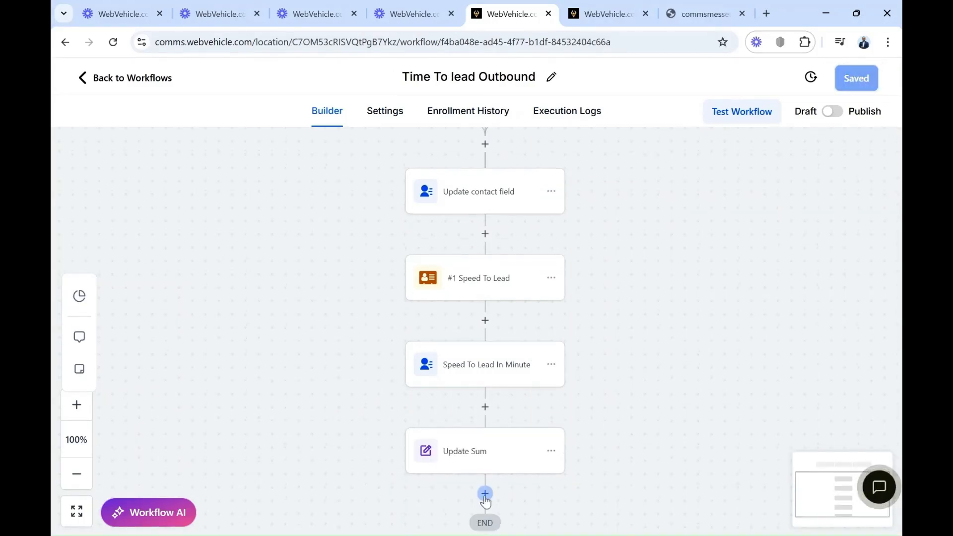
# - Add another Update Custom Value action after Update Sum and set its new value to {{speedtolead.1.speed_to_lead_average}}
pyautogui.click(485, 496)
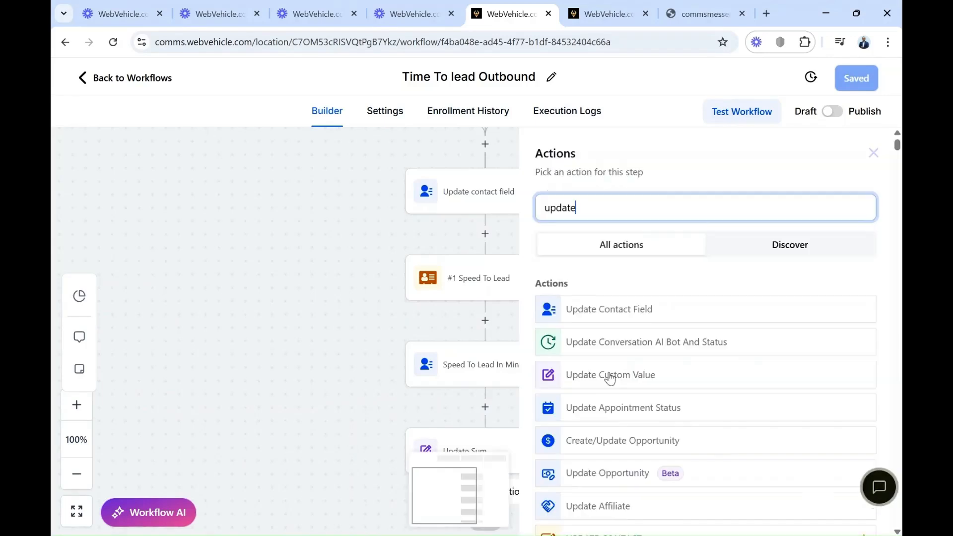
pyautogui.click(610, 374)
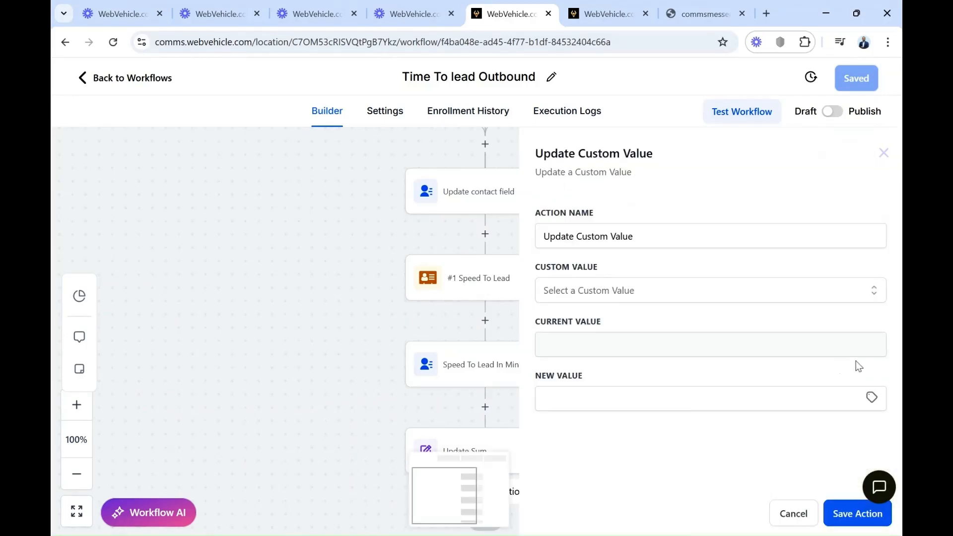
pyautogui.click(872, 400)
pyautogui.scroll(-3, 723, 463)
pyautogui.scroll(-5, 723, 463)
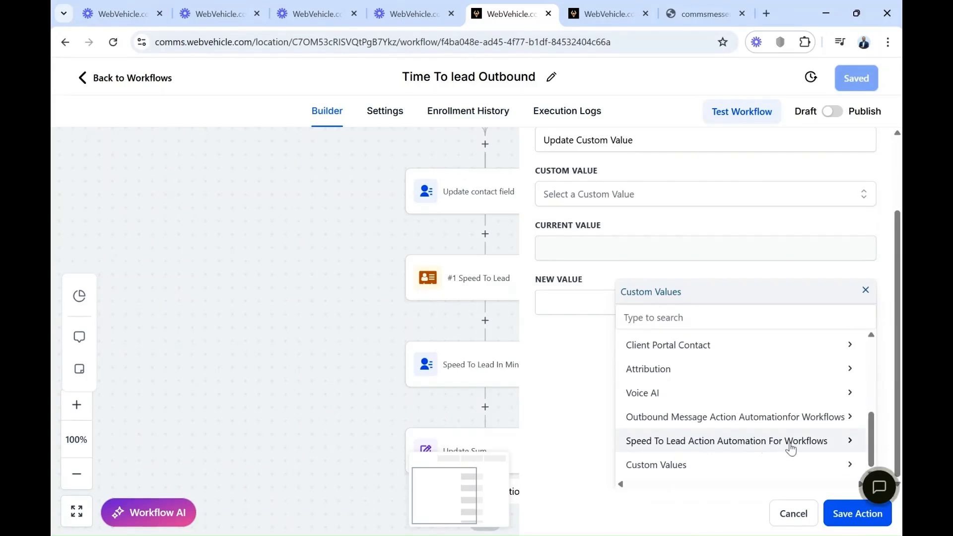
pyautogui.click(789, 444)
pyautogui.click(782, 344)
pyautogui.click(782, 345)
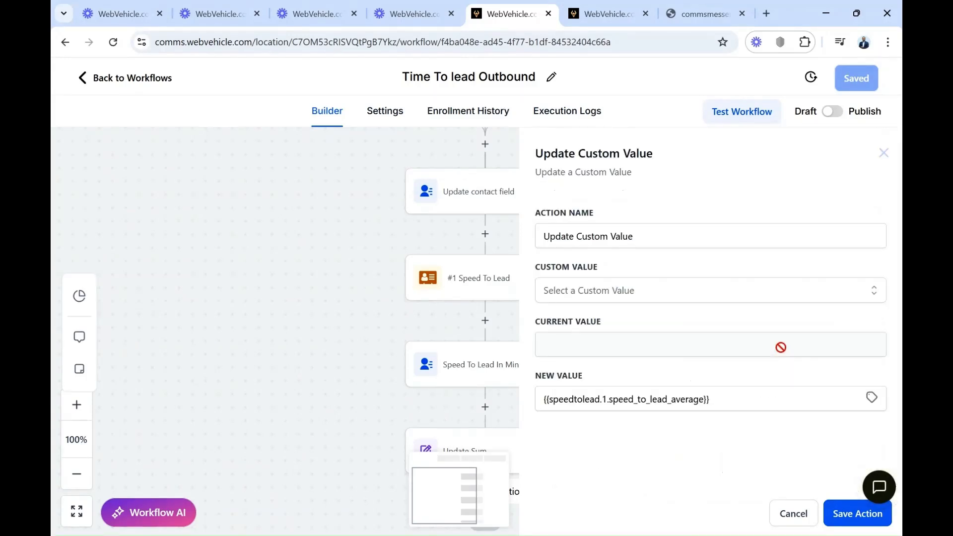
# - Assign the custom value "speed to lead average" to the new Update Custom Value action, and save the action and the workflow
pyautogui.click(856, 515)
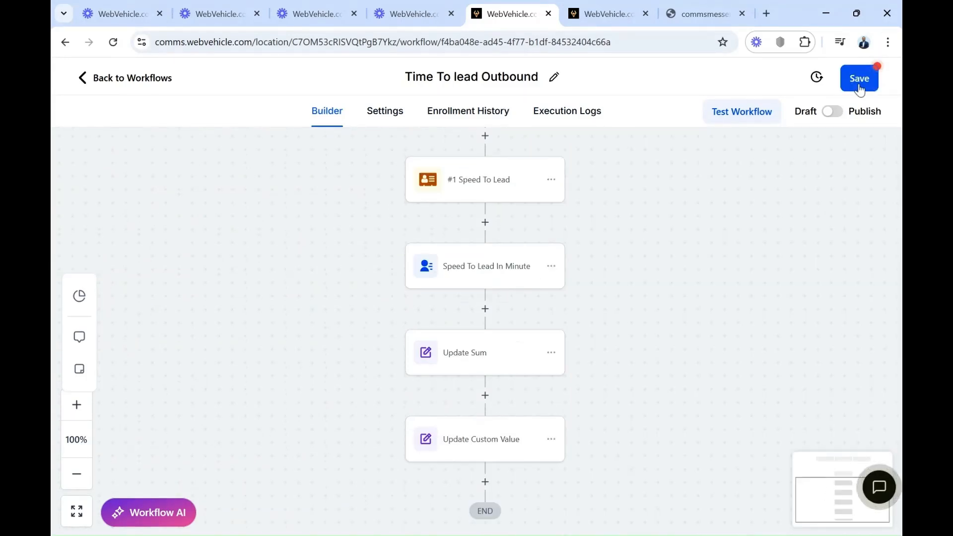
pyautogui.click(859, 77)
# - Rename the last Update Custom Value action as "Average Speed To Lead", and save the action and the workflow
pyautogui.click(513, 443)
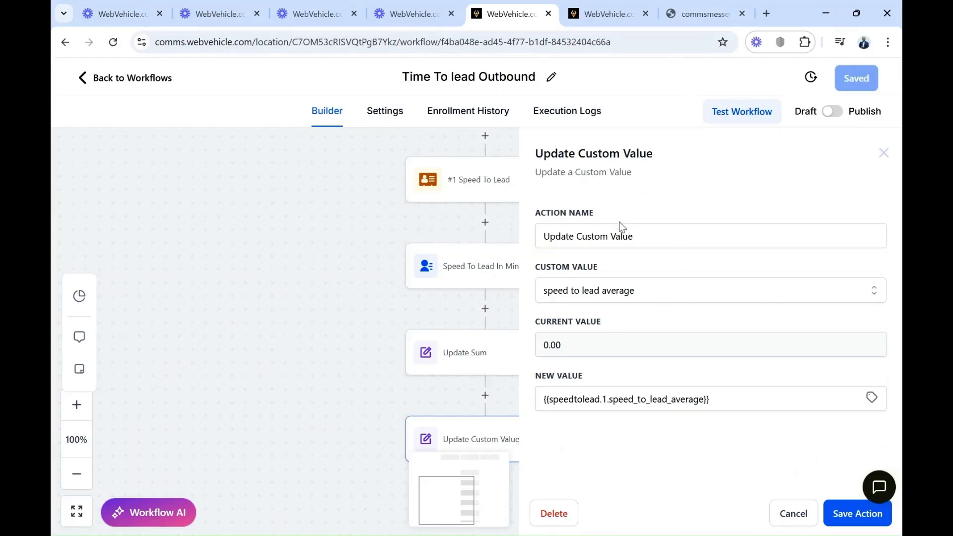
pyautogui.hotkey('ctrl', 'Tab')
pyautogui.click(638, 238)
pyautogui.press('BackSpace')
pyautogui.press('BackSpace')
pyautogui.press('BackSpace')
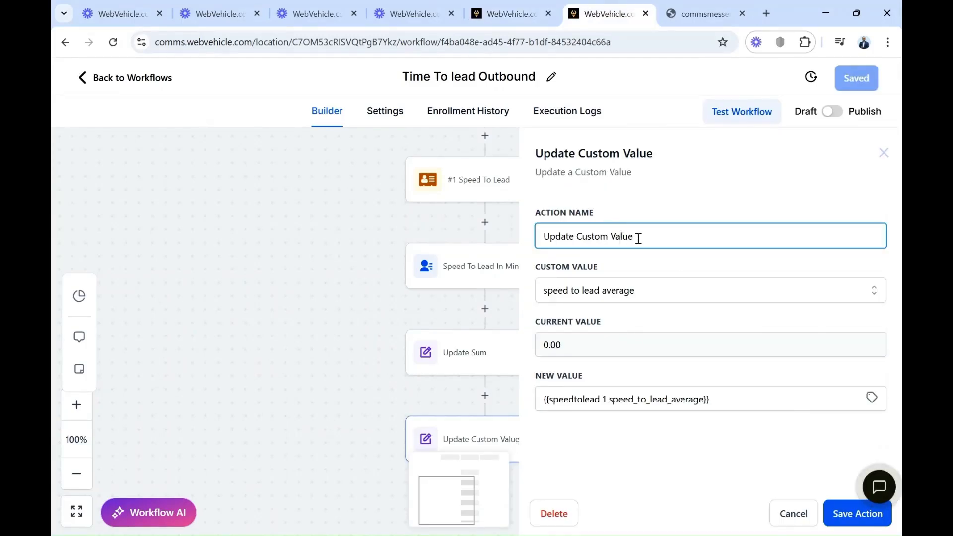
pyautogui.press('BackSpace')
pyautogui.press('BackSpace')
pyautogui.press('BackSpace')
pyautogui.press('BackSpace')
pyautogui.press('BackSpace')
pyautogui.press('BackSpace')
pyautogui.press('BackSpace')
pyautogui.press('BackSpace')
pyautogui.write('Average')
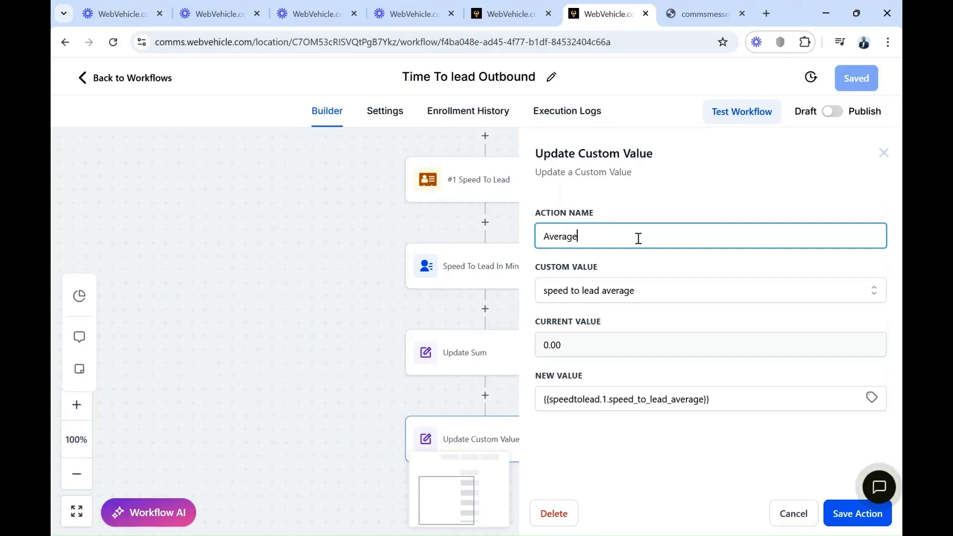
pyautogui.write(' Speed To Lead')
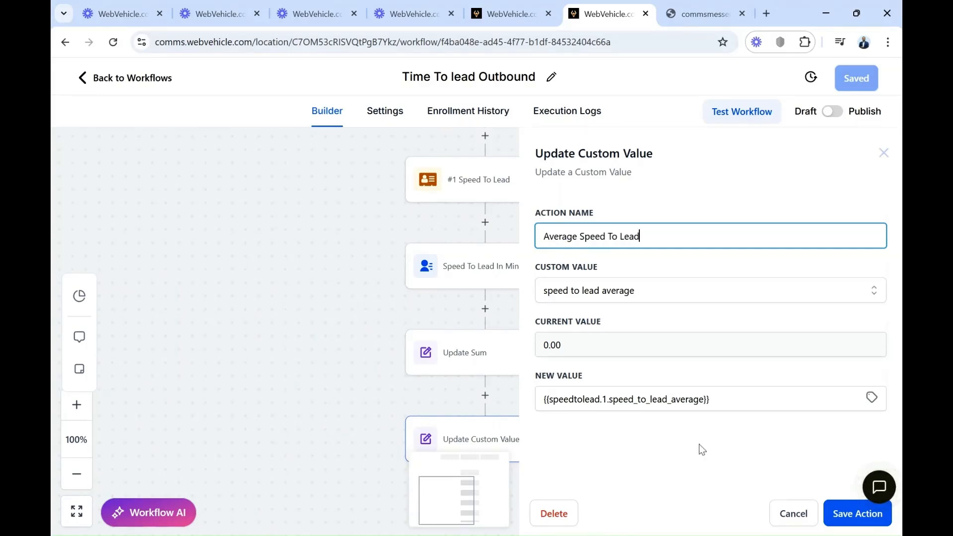
pyautogui.click(702, 449)
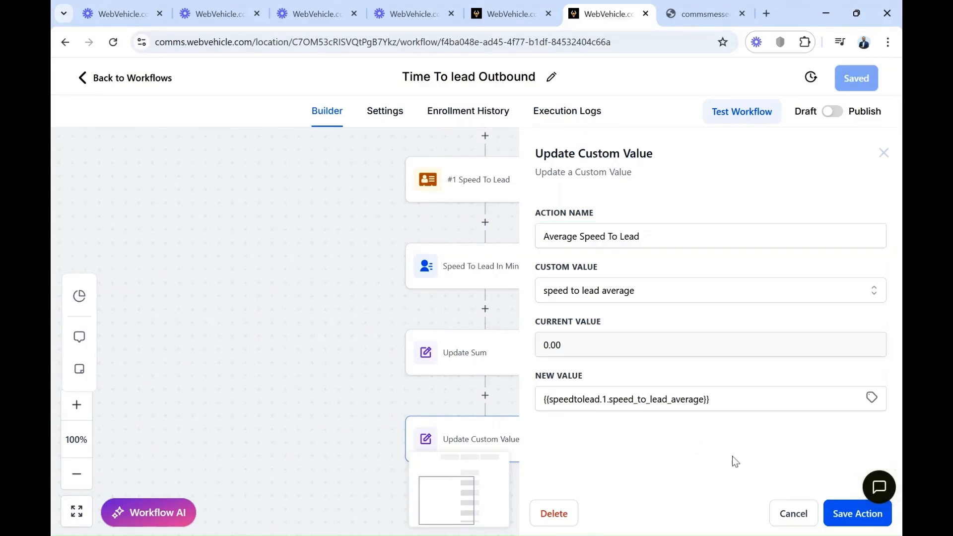
pyautogui.click(848, 516)
pyautogui.click(859, 88)
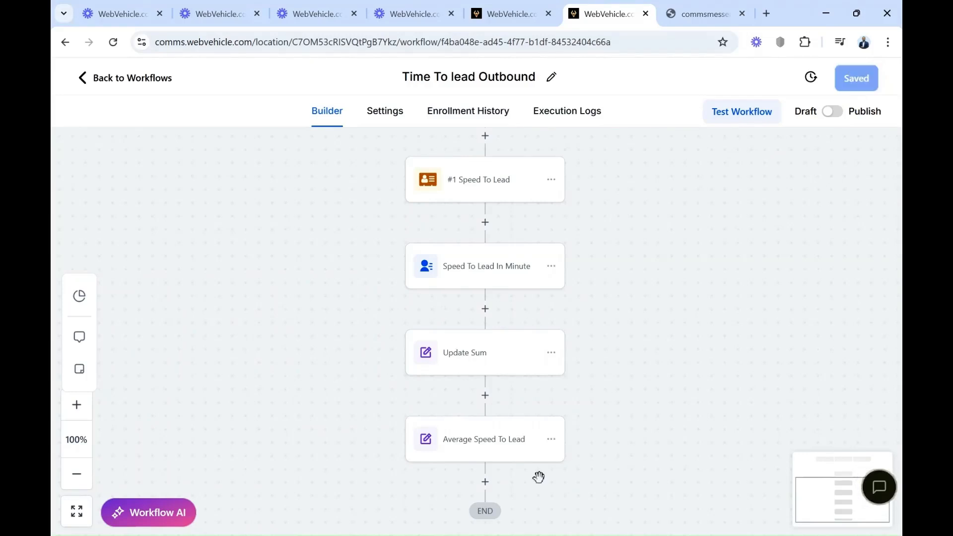
# - Add an Update Custom Value action after Average Speed To Lead, setting "Leads Counted" to {{speedtolead.1.increment}}, and save the action and workflow
pyautogui.click(485, 483)
pyautogui.click(602, 377)
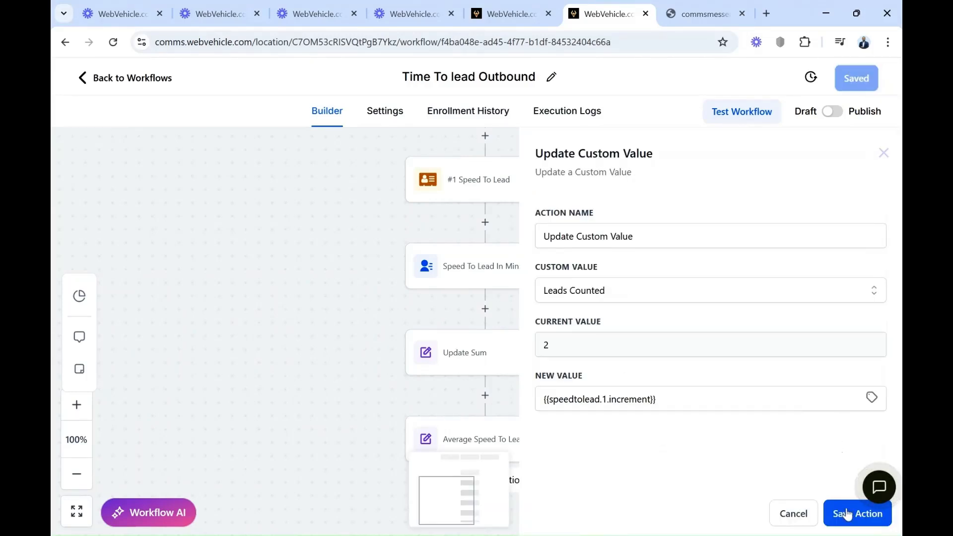
pyautogui.click(847, 515)
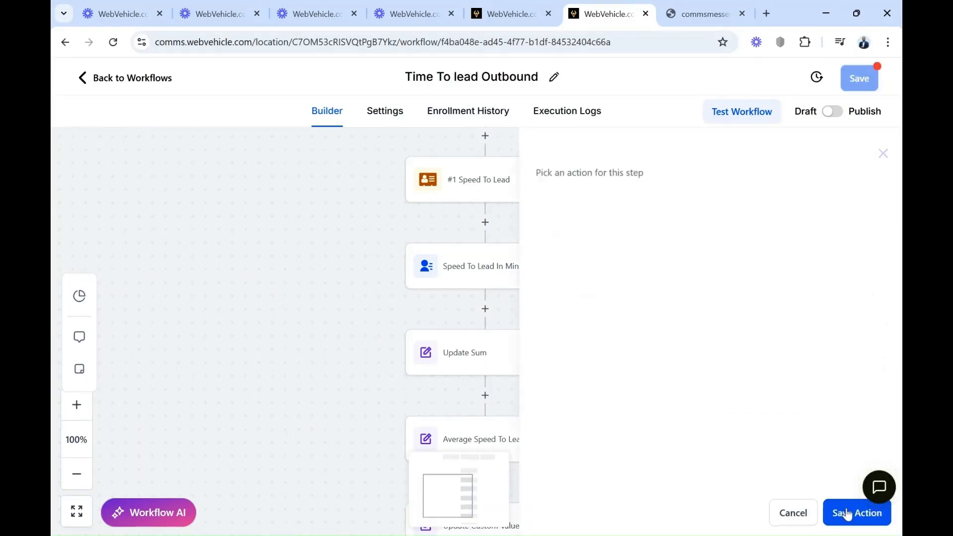
pyautogui.click(864, 85)
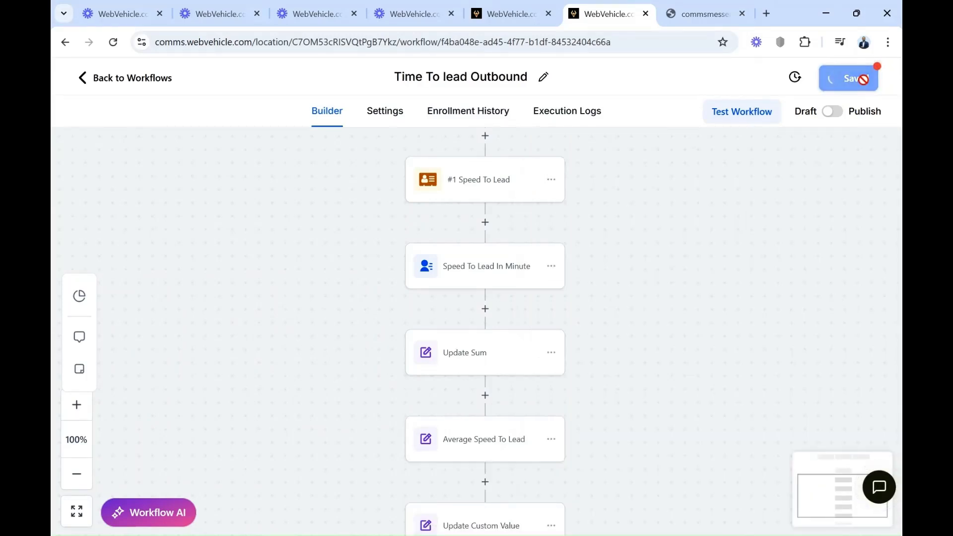
# - Review the finished action sequence, leave the workflow, and open the Speed To Lead app page with its statistics
pyautogui.scroll(-2, 607, 383)
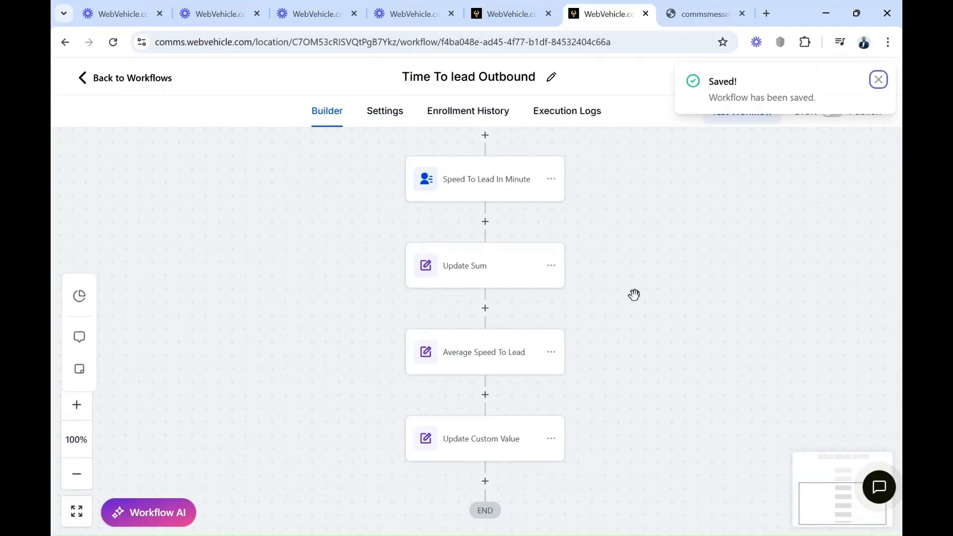
pyautogui.scroll(4, 613, 278)
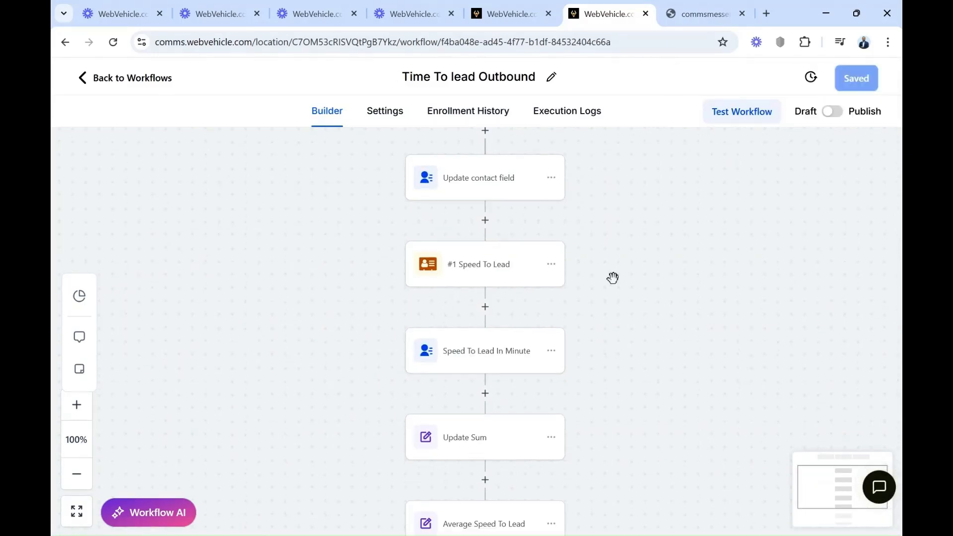
pyautogui.scroll(1, 574, 298)
pyautogui.scroll(-5, 123, 382)
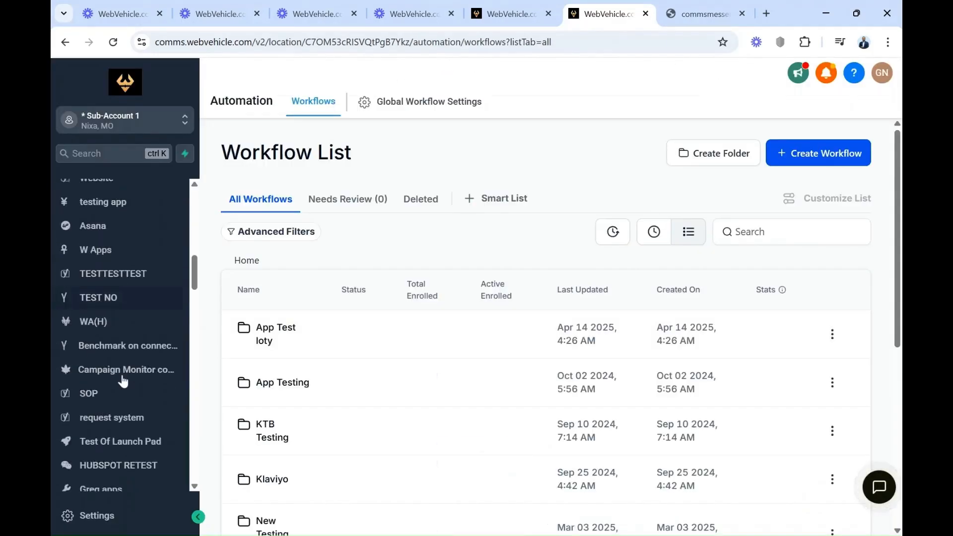
pyautogui.scroll(-20, 123, 381)
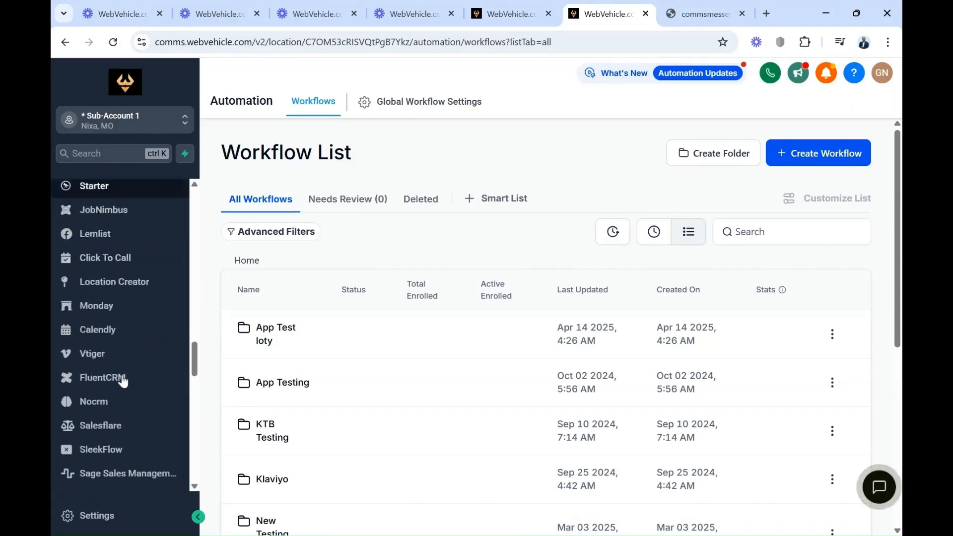
pyautogui.scroll(-5, 123, 381)
pyautogui.click(115, 480)
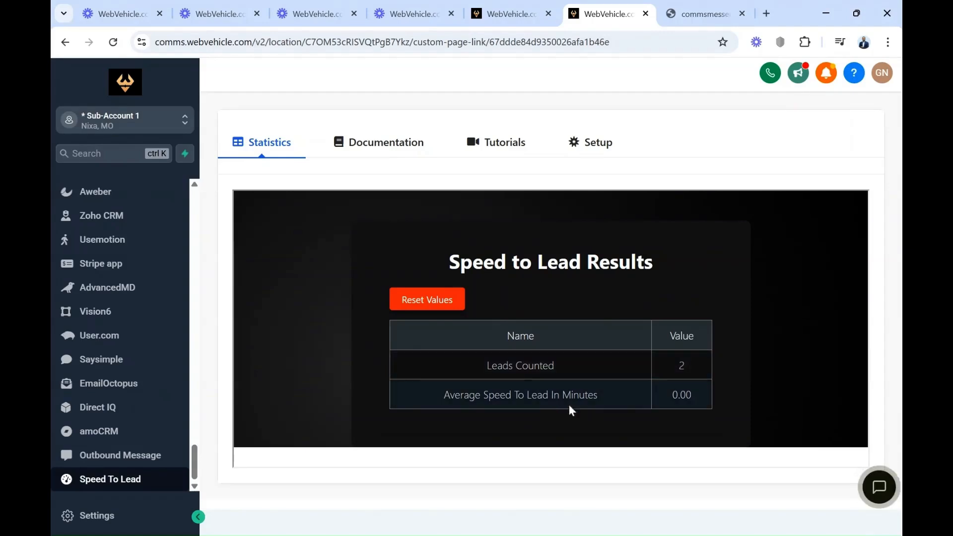
# - Look through the Speed To Lead app's documentation and its setup guide with the configuration settings
pyautogui.click(392, 145)
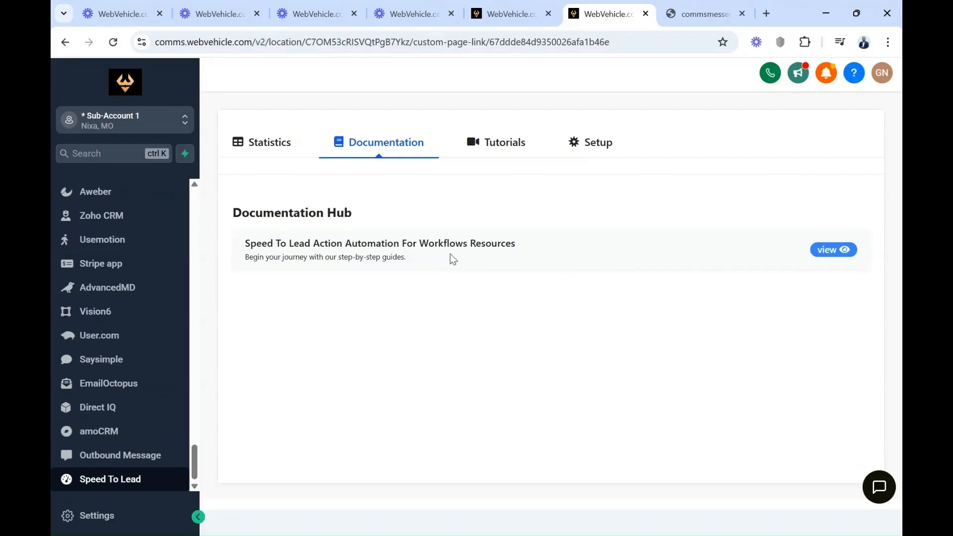
pyautogui.doubleClick(596, 149)
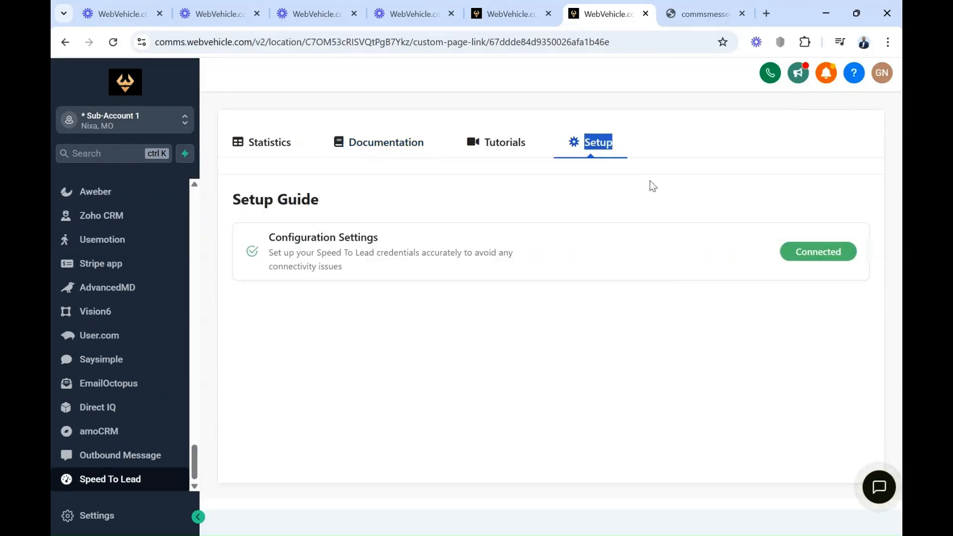
pyautogui.click(817, 297)
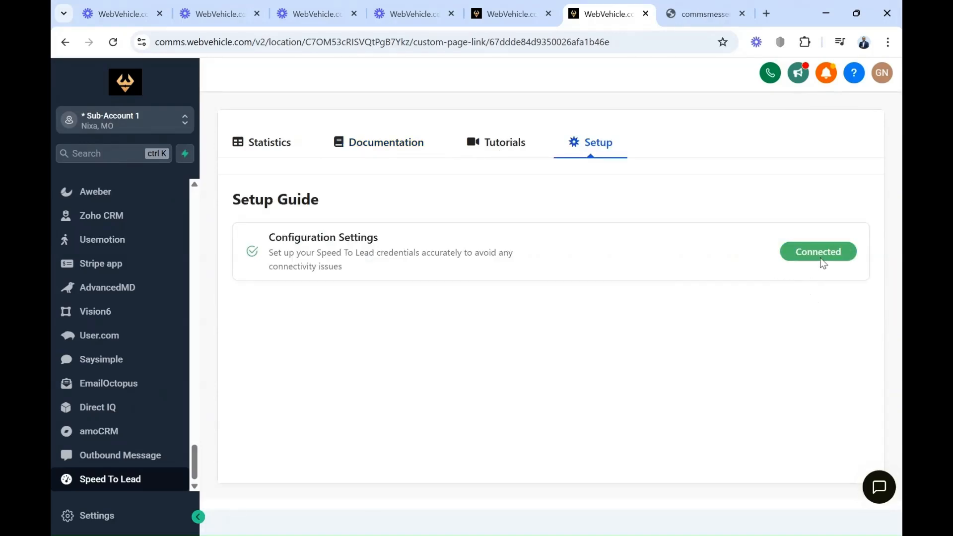